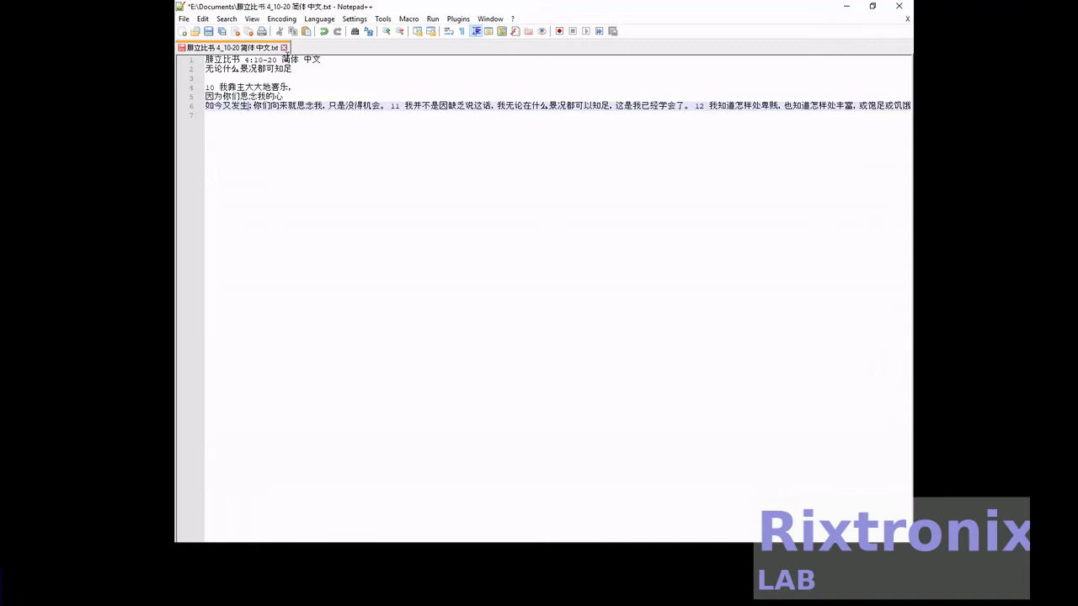
Break the rest of verse 10 into separate lines after 如今又发生;, 你们向来就思念我, and 只是没得机会。.
key("Return")
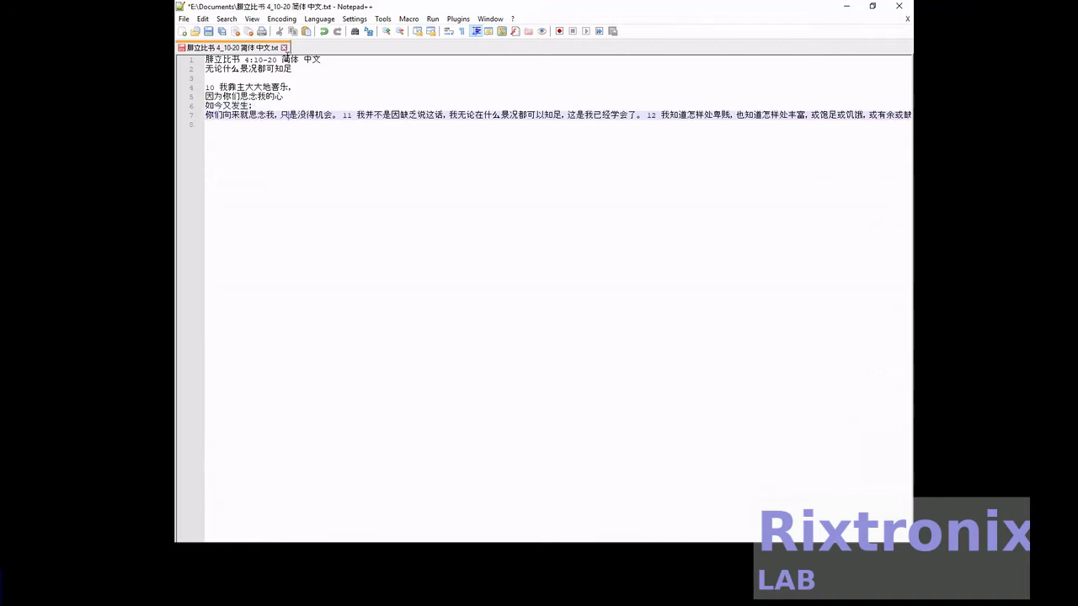
key("Return")
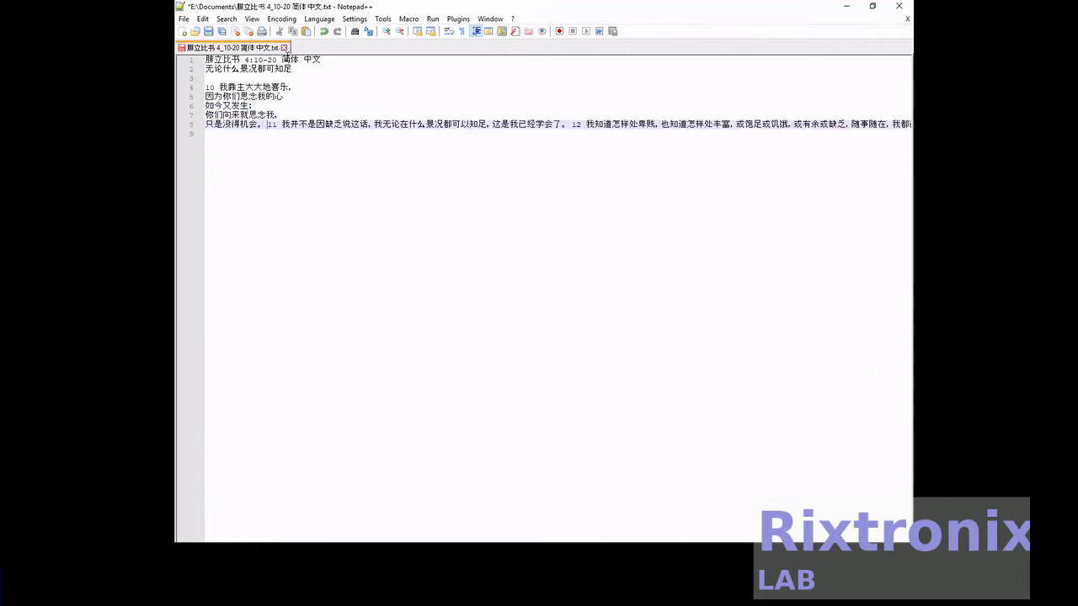
key("Return")
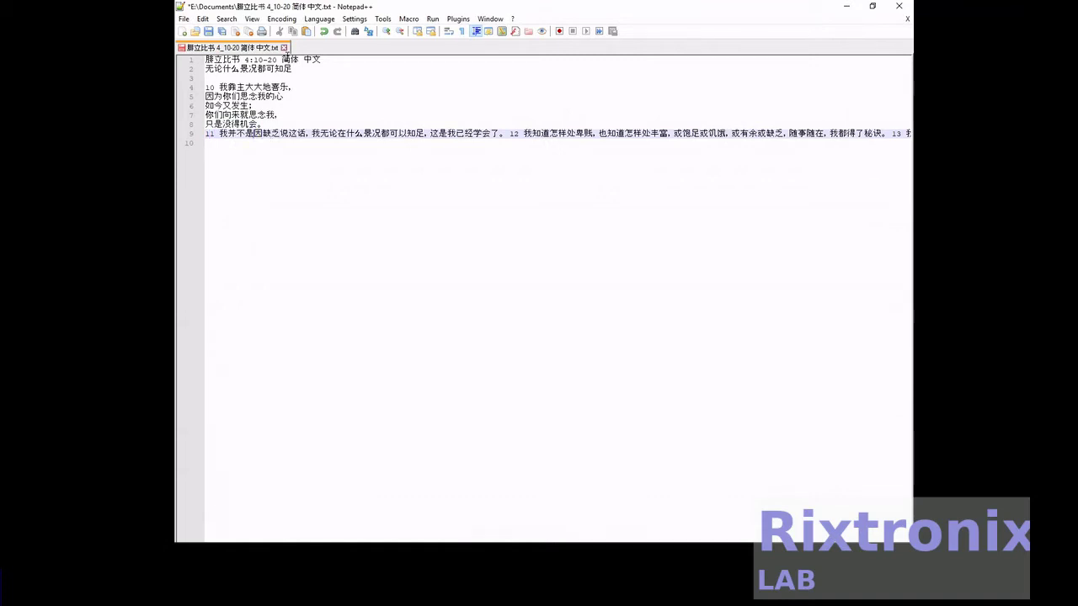
Break verse 11 into separate lines after 我并不是, 因缺乏说这话, 我无论在什么景况, 都可以知足 and 这是我已经学会了。.
key("Return")
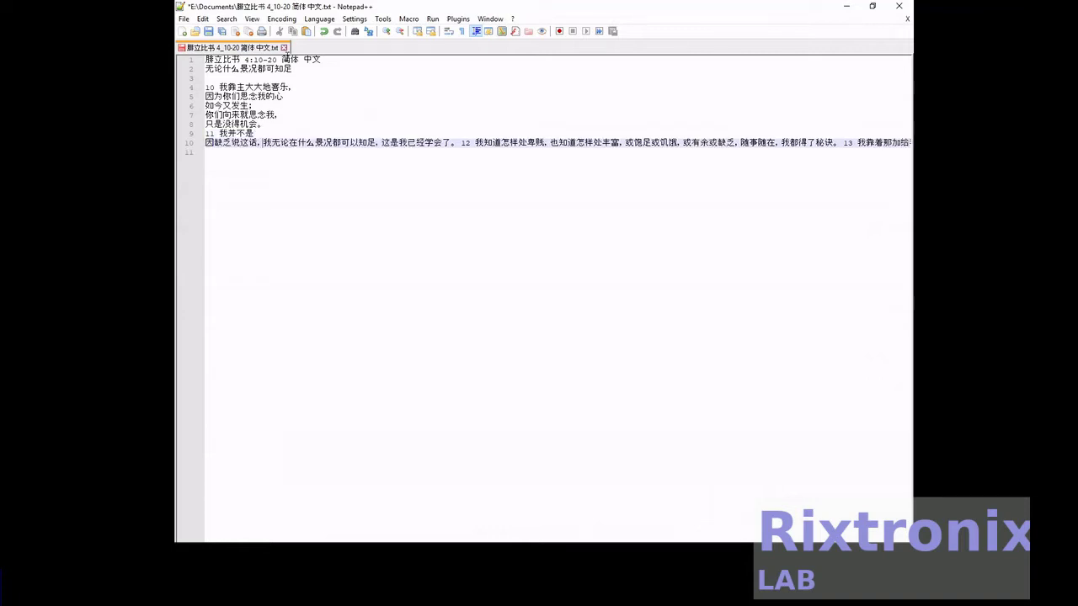
key("Return")
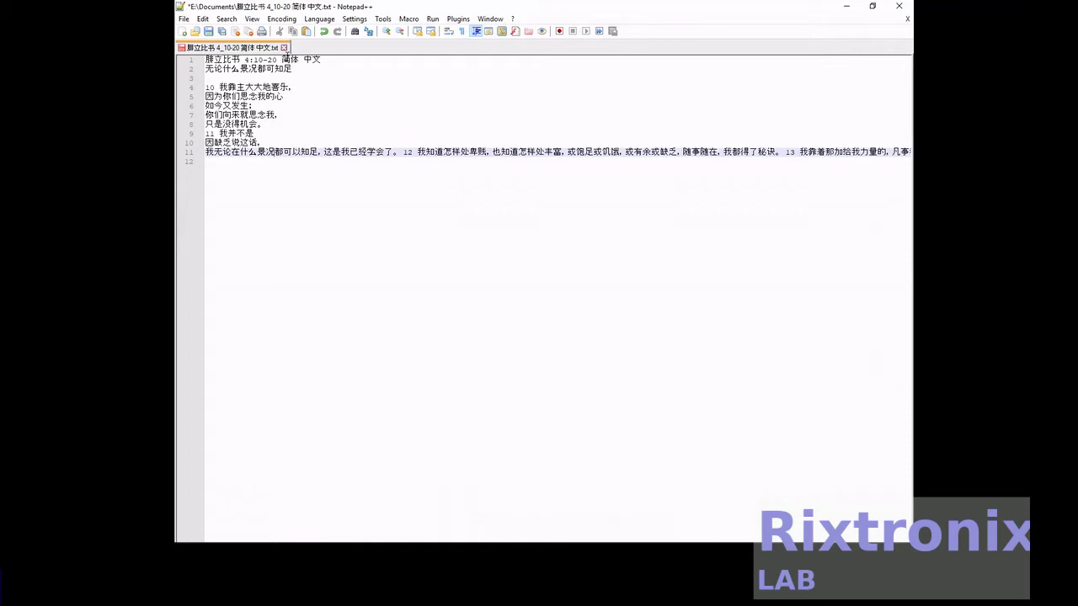
key("Return")
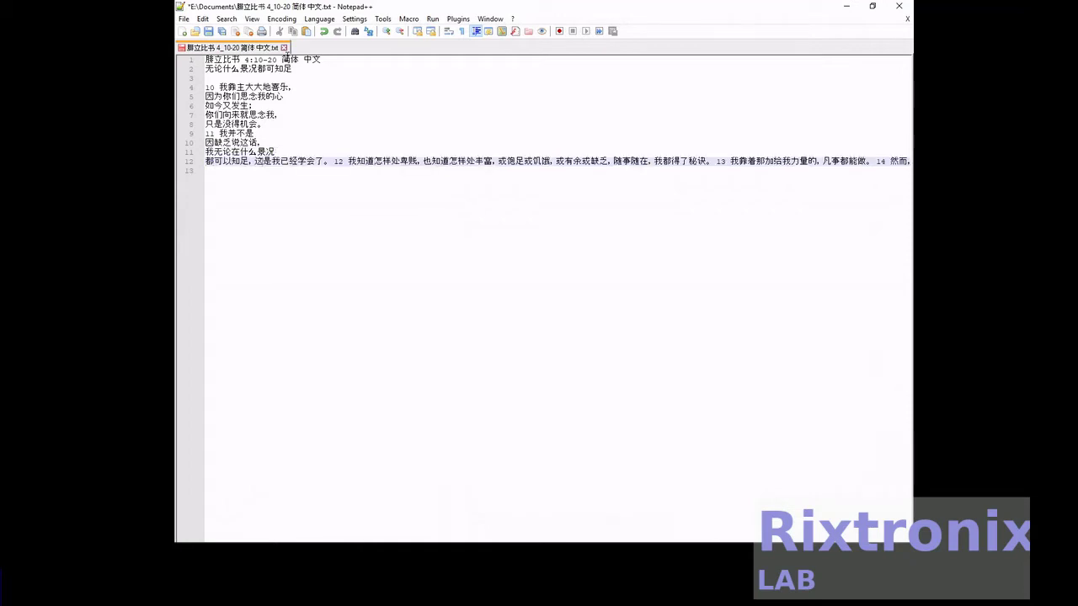
key("Return")
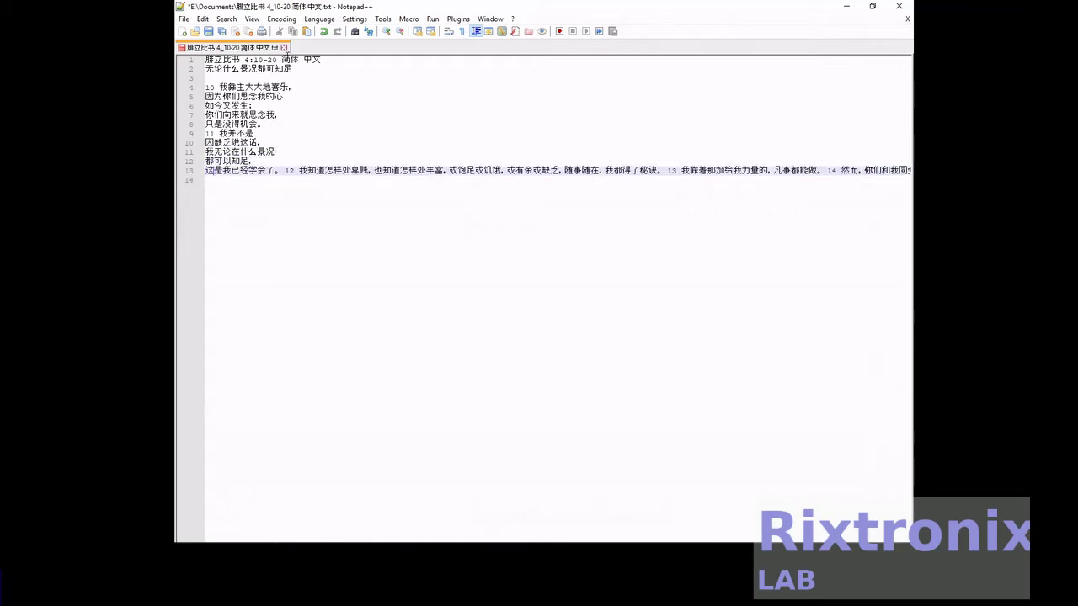
key("Return")
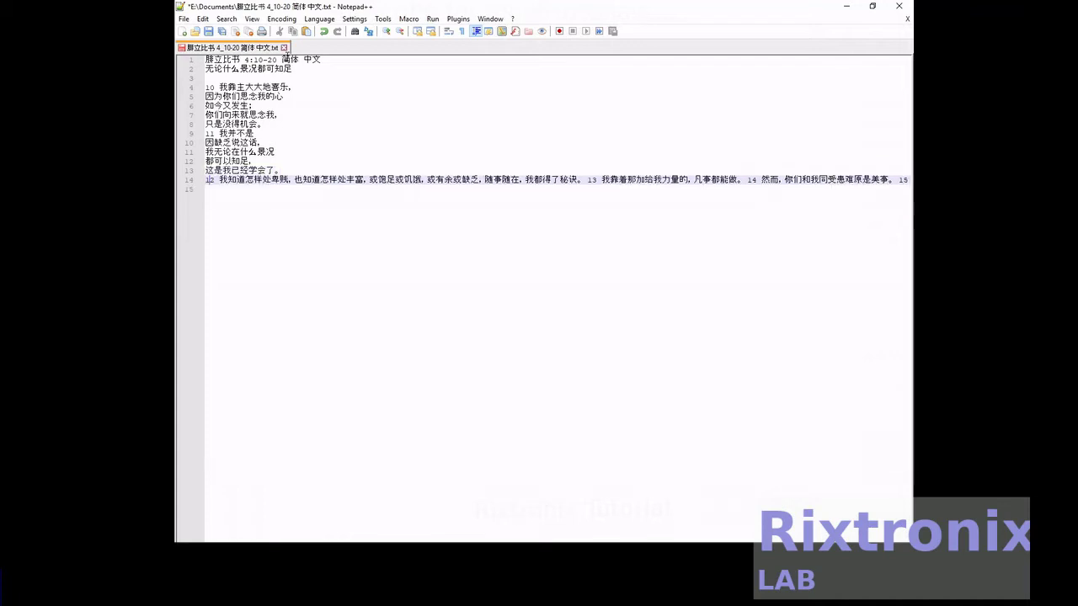
Split verse 12 into one phrase per line, breaking after 卑贱, 丰富, 饥饿, 缺乏, 随事随在 and 我都得了秘诀。.
key("Return")
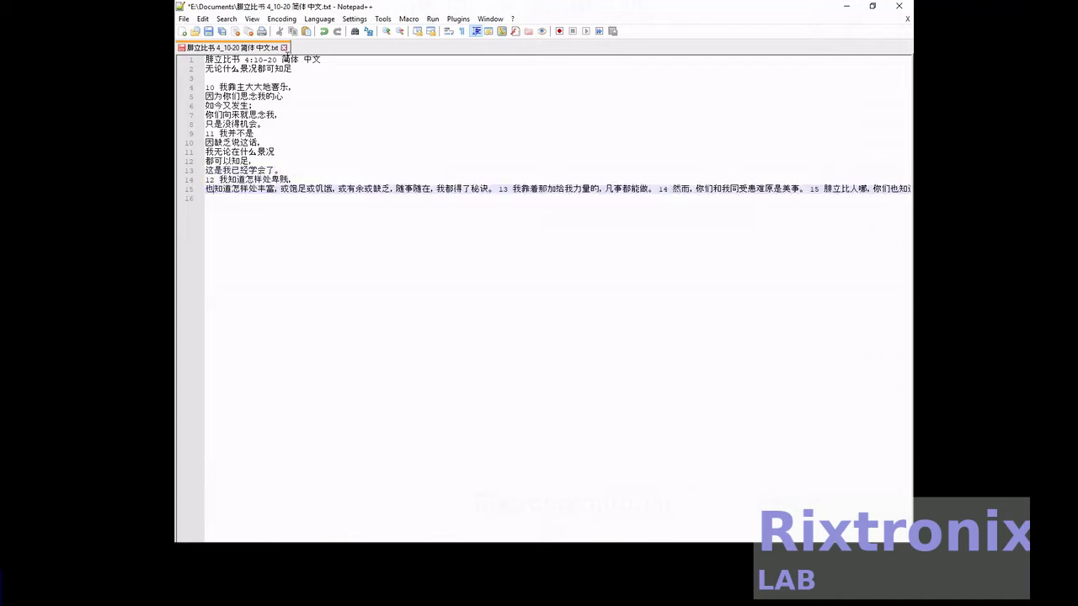
key("Return")
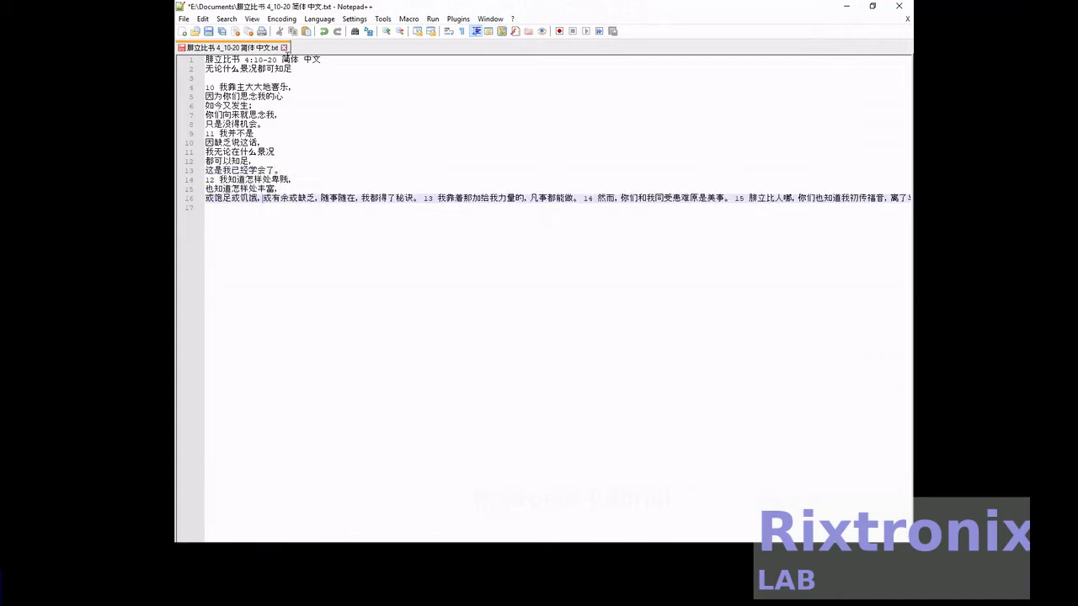
key("Return")
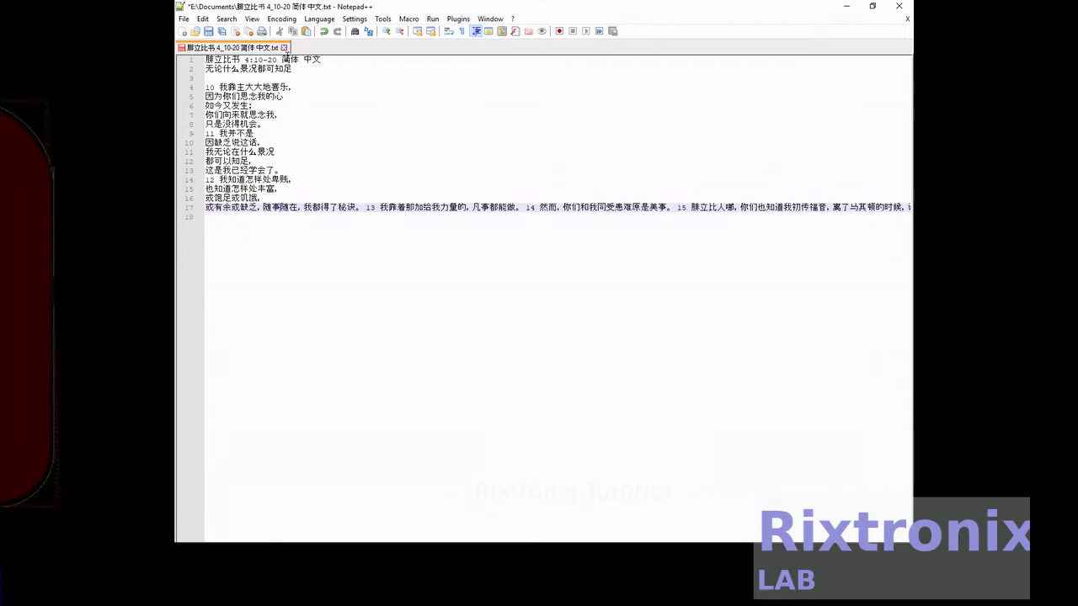
key("Return")
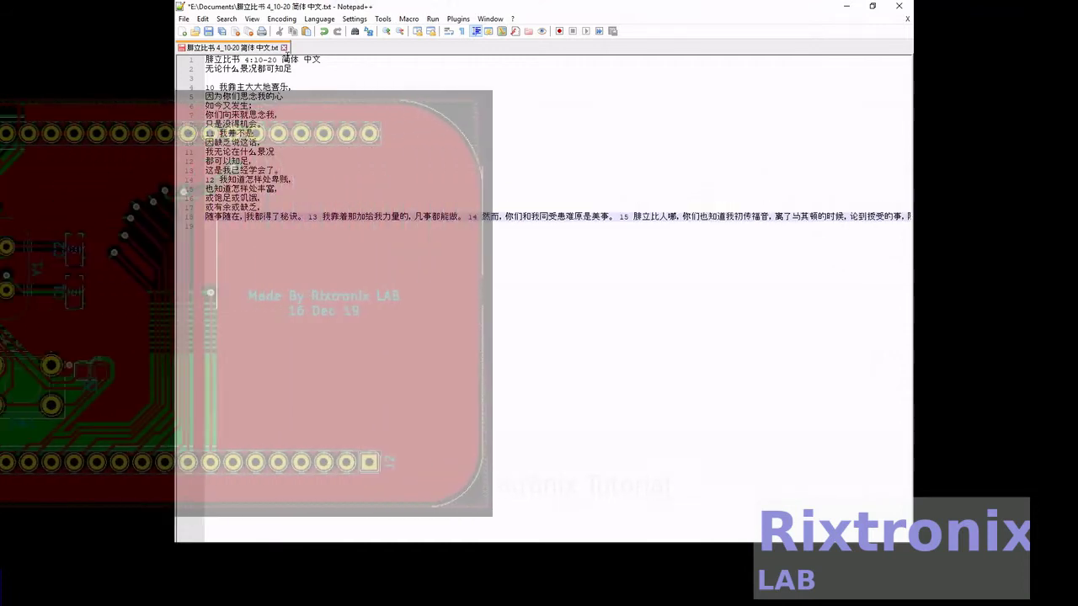
key("Return")
key("Return")
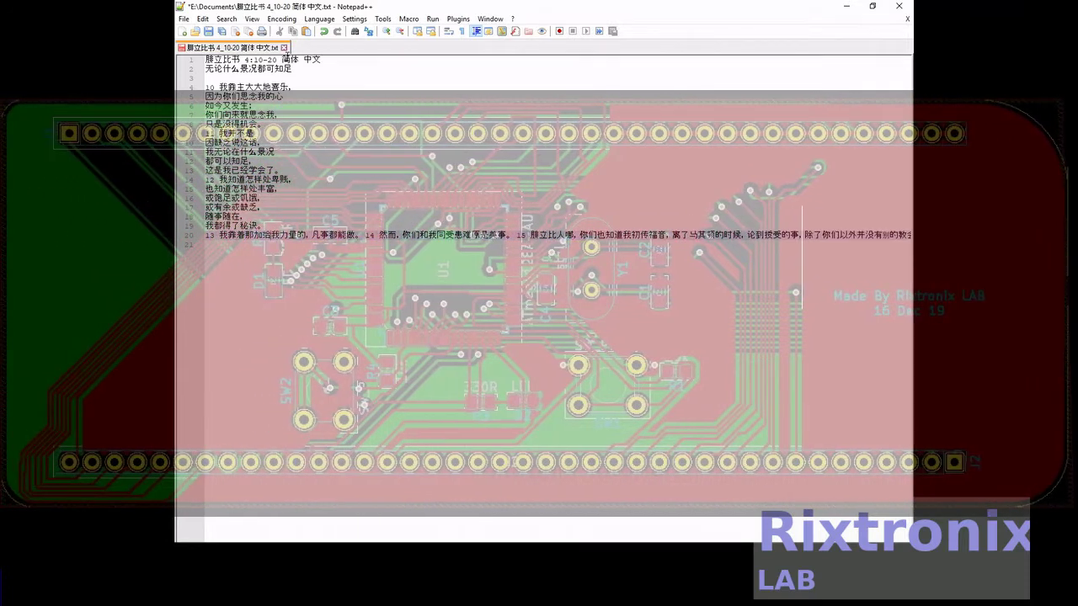
Break verse 13 into separate lines after 我靠着那加给, 我力量的 and 凡事都能做。.
key("Return")
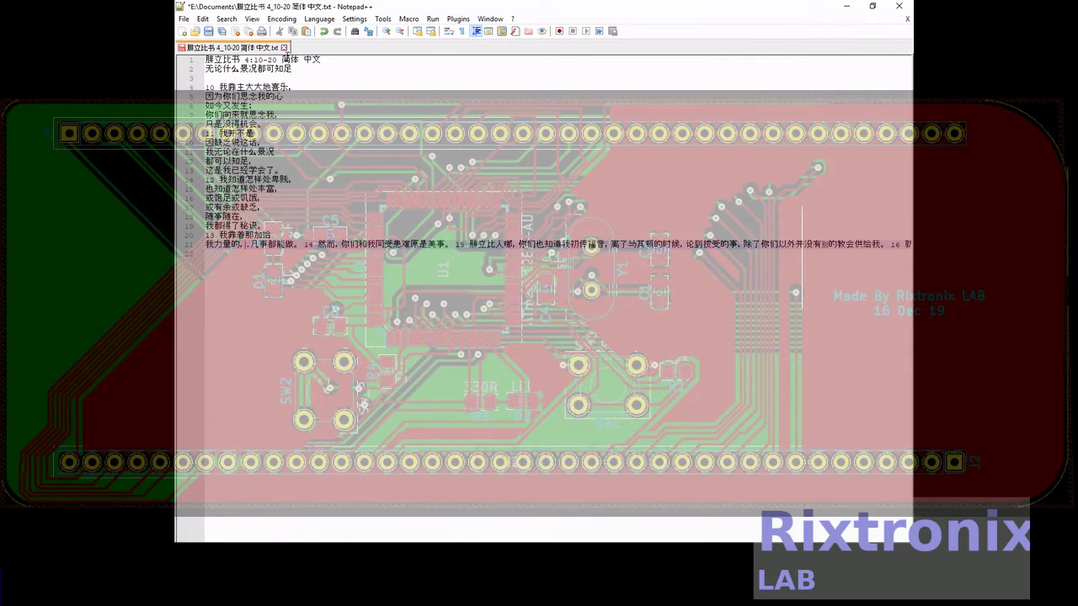
key("Return")
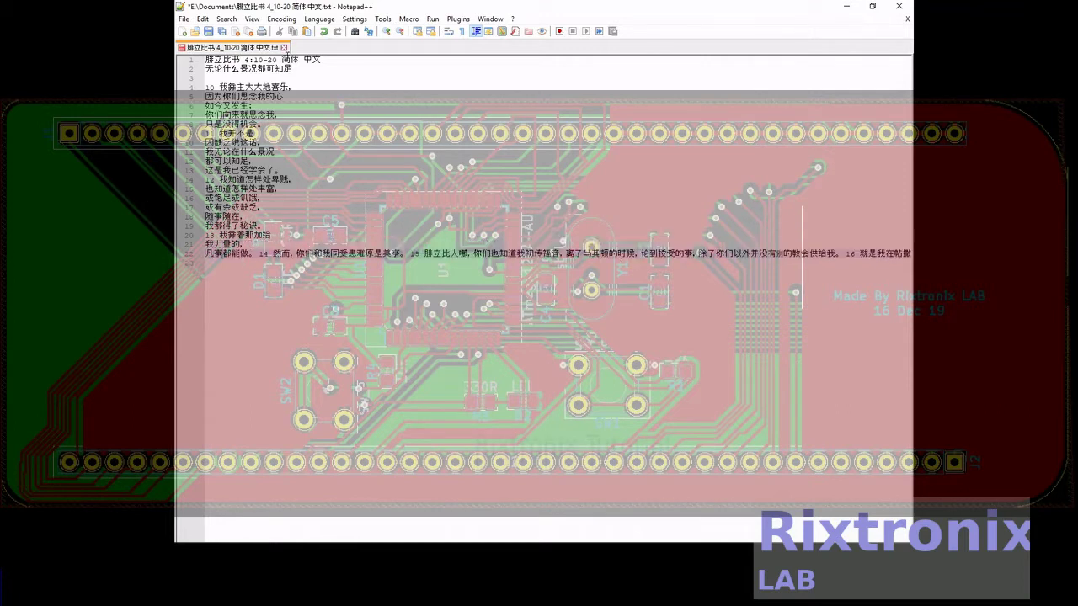
key("Return")
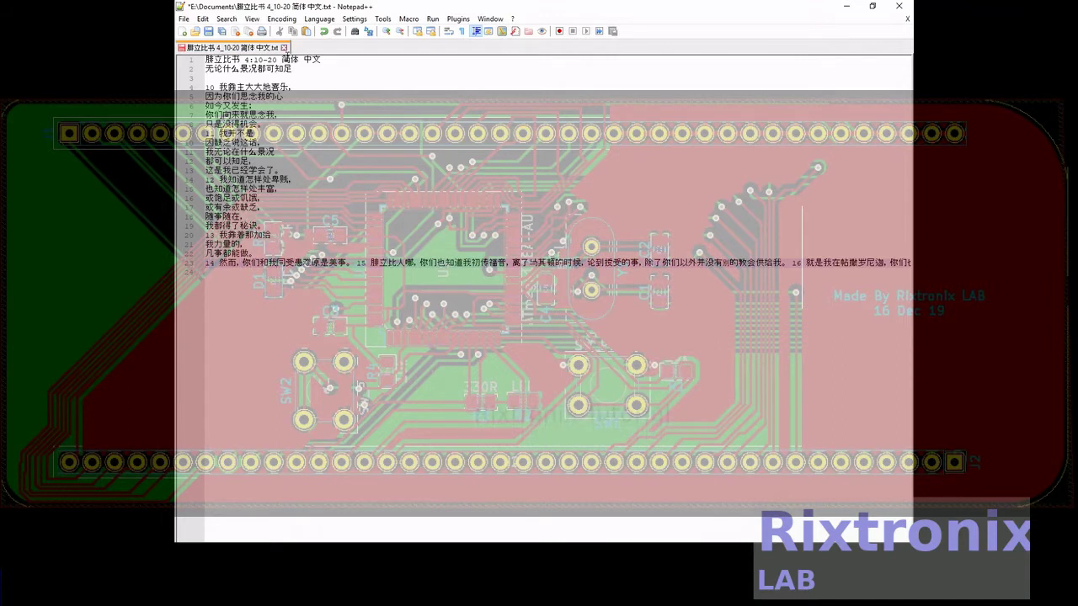
Break verse 14 into separate lines after 然而,你们和 and 我同受患难原是美事。, and save the file.
key("Return")
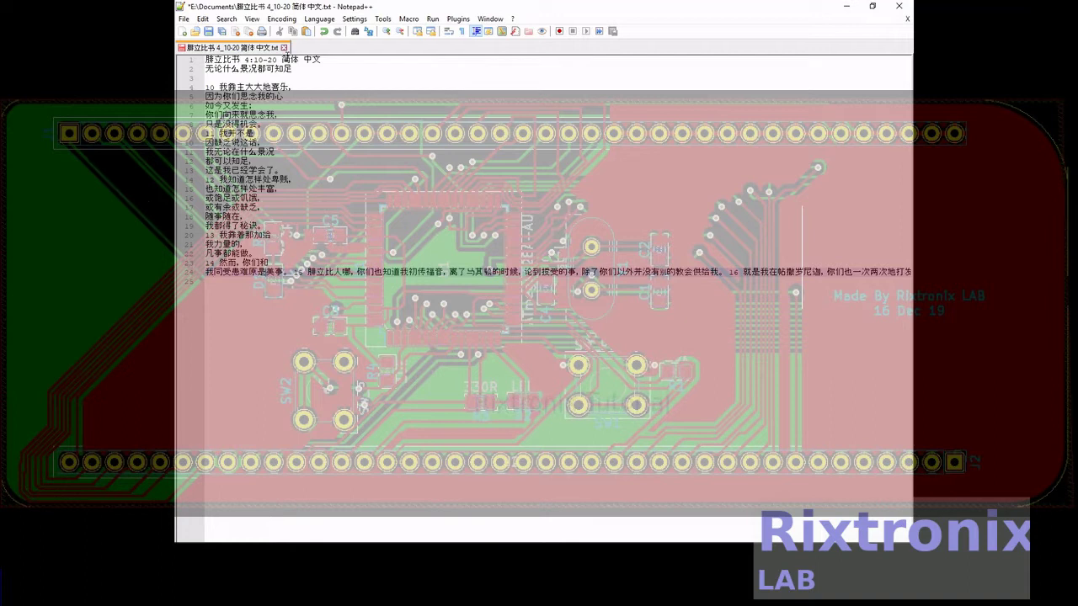
key("Return")
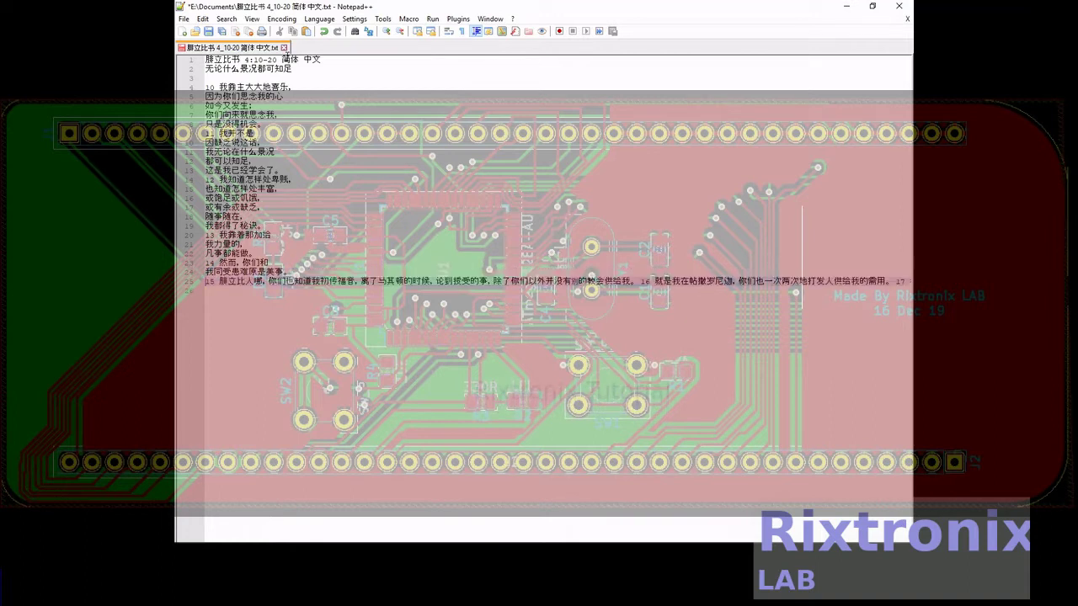
left_click(208, 33)
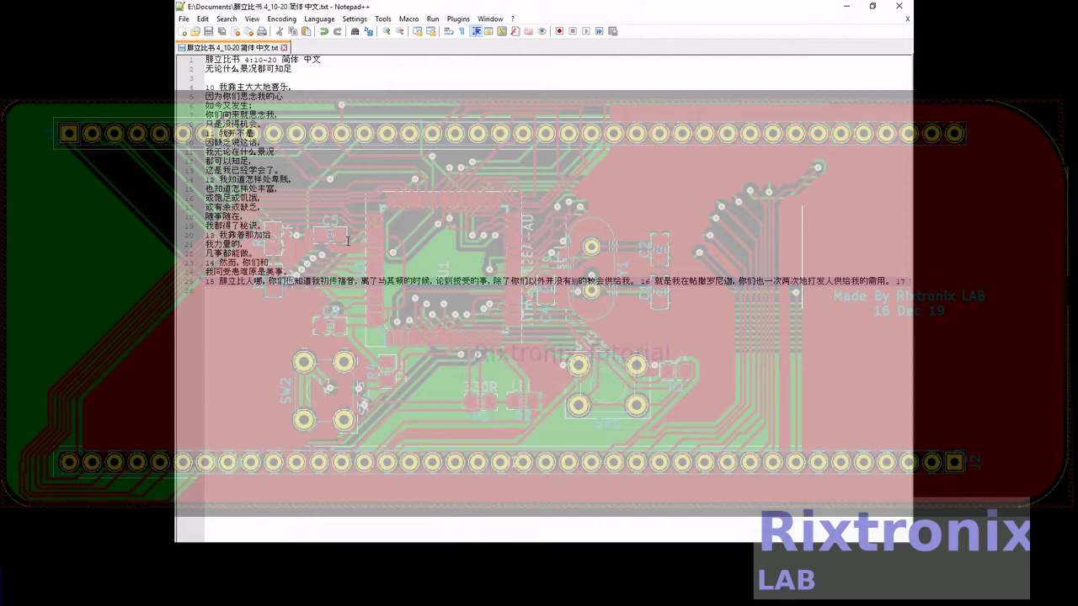
Break the first part of verse 15 into separate lines after 腓立比人哪, 你们也知道我初传福音 and 离了马其顿的时候, keeping each comma with its phrase.
key("Return")
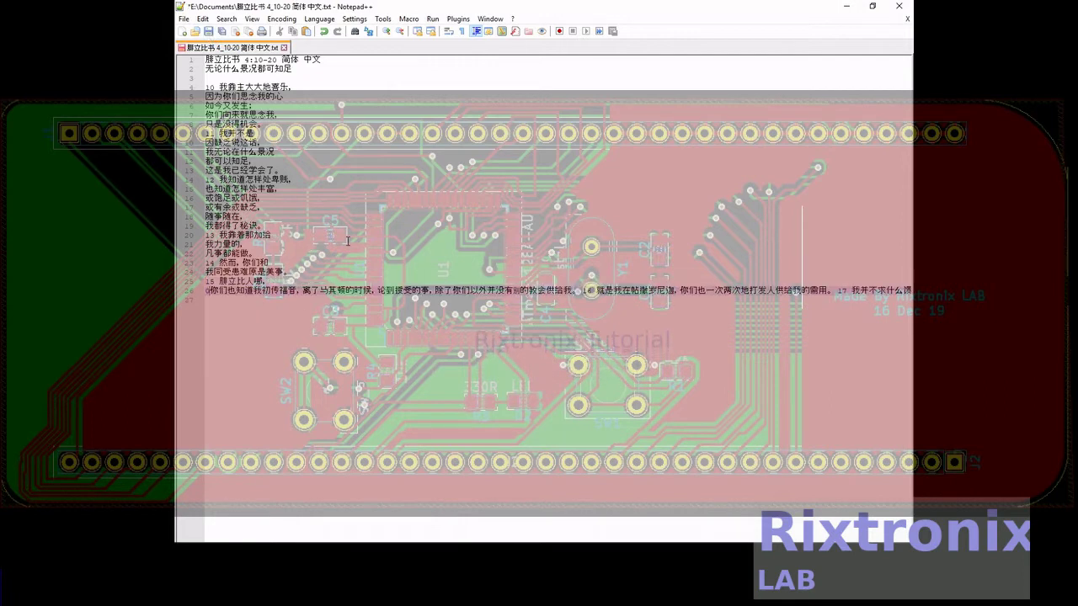
key("Delete")
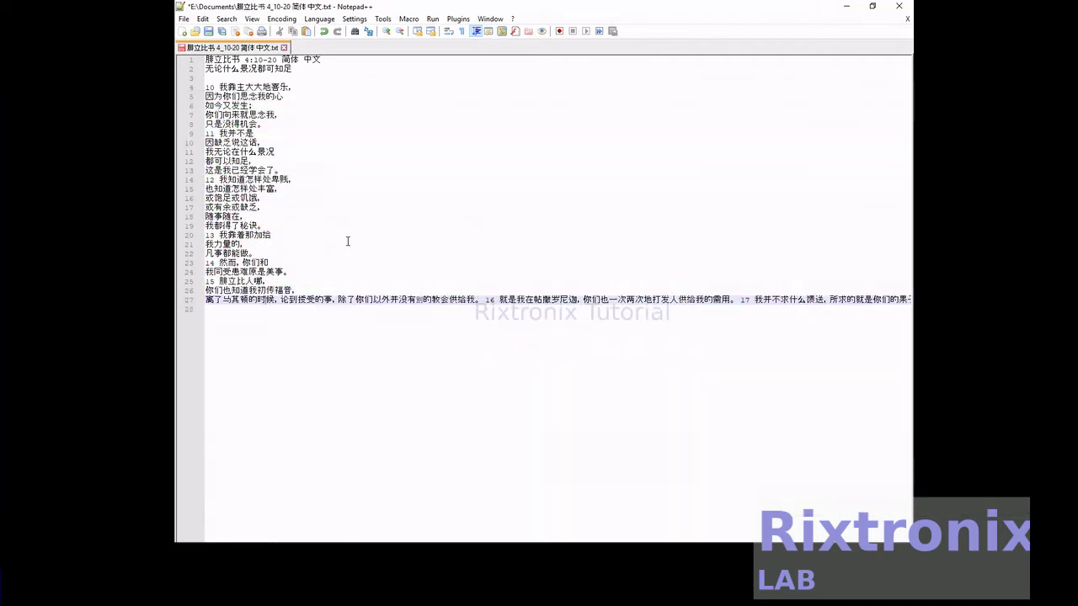
key("Right")
key("Right")
key("Right")
key("Right")
key("Right")
key("Right")
key("Right")
key("Right")
key("Right")
key("Right")
key("Right")
key("Return")
key("Right")
key("Right")
key("Right")
key("Right")
key("Right")
key("Right")
key("Right")
key("Right")
key("Right")
key("Return")
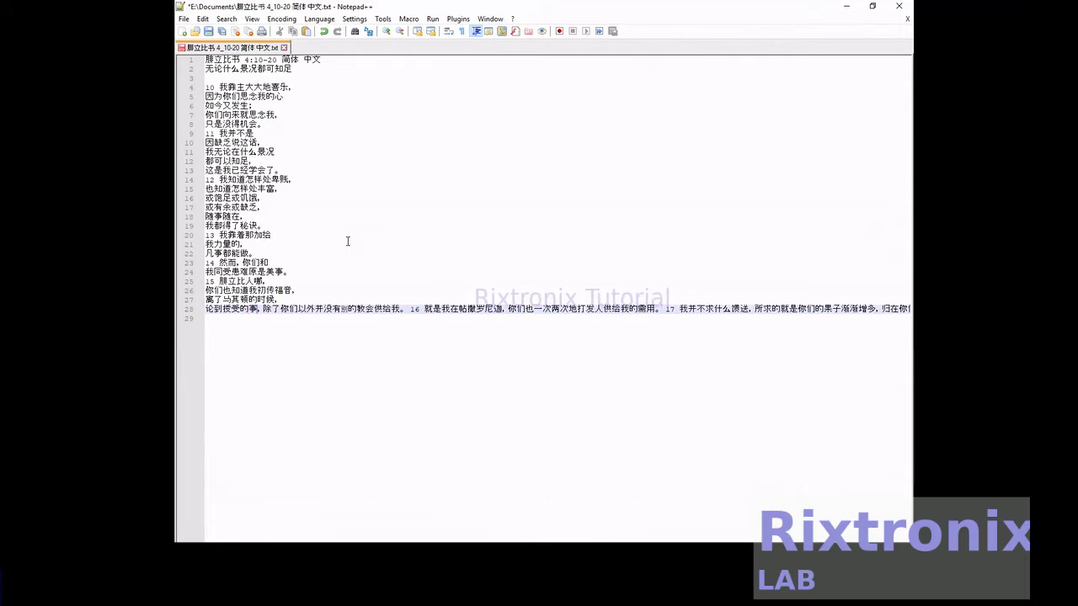
Break the rest of verse 15 into separate lines after 论到授受的事, 除了你们以外并 and 没有别的教会供给我。.
key("Right")
key("Right")
key("Right")
key("Right")
key("Right")
key("Right")
key("Right")
key("Return")
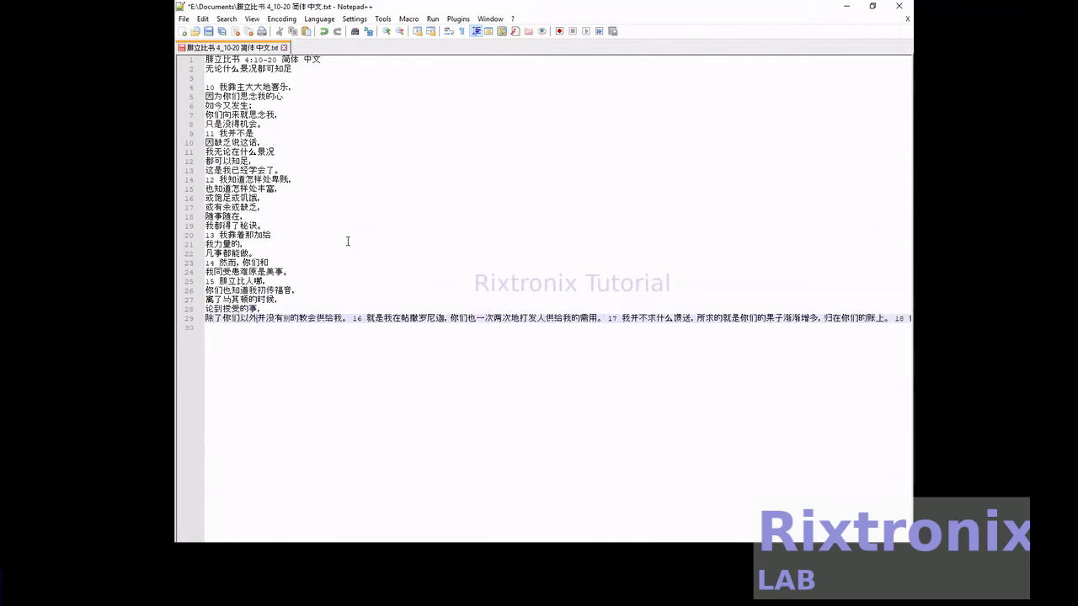
key("Right")
key("Right")
key("Right")
key("Right")
key("Right")
key("Right")
key("Right")
key("Return")
key("Right")
key("Right")
key("Right")
key("Right")
key("Right")
key("Right")
key("Right")
key("Right")
key("Right")
key("Right")
key("Right")
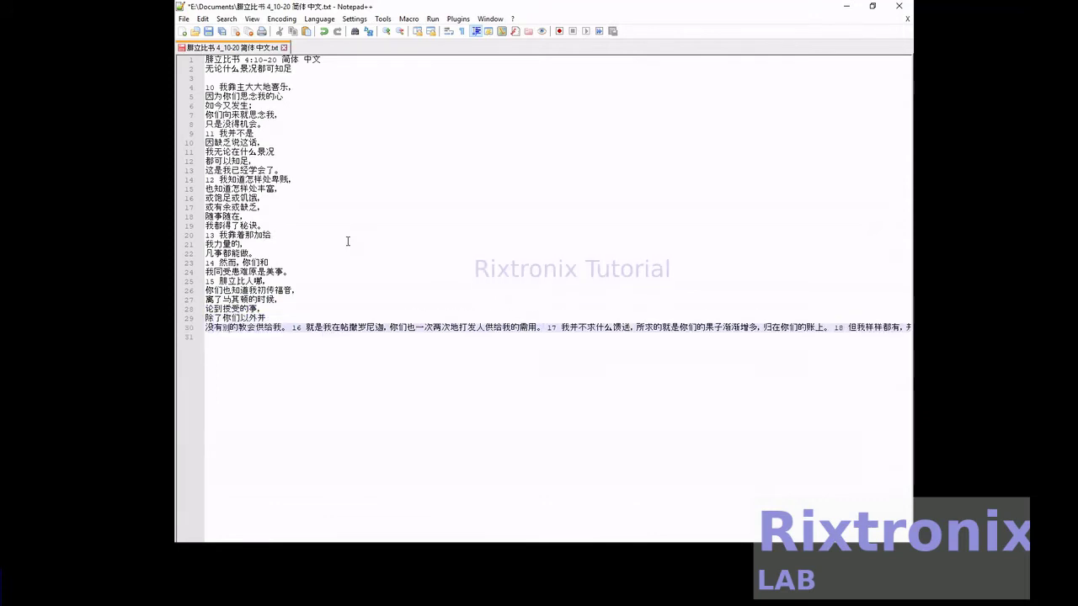
key("Return")
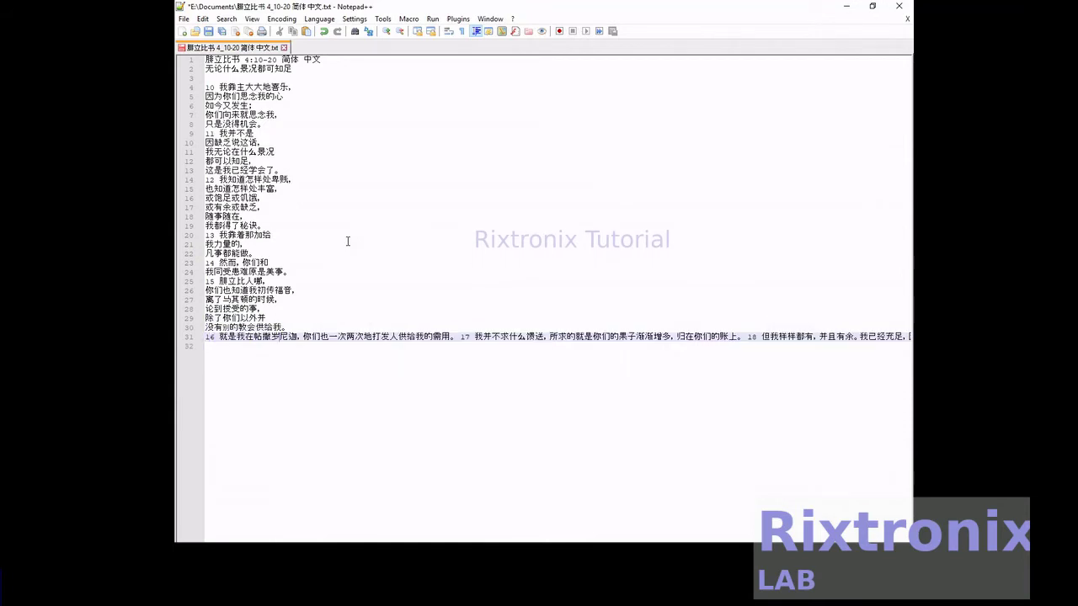
Break verse 16 into separate lines after 就是我在帖撒罗尼迦, 你们也一次两次地打 and 发人供给我的需用。.
key("Right")
key("Right")
key("Right")
key("Right")
key("Right")
key("Right")
key("Right")
key("Right")
key("Right")
key("Right")
key("Right")
key("Right")
key("Right")
key("Return")
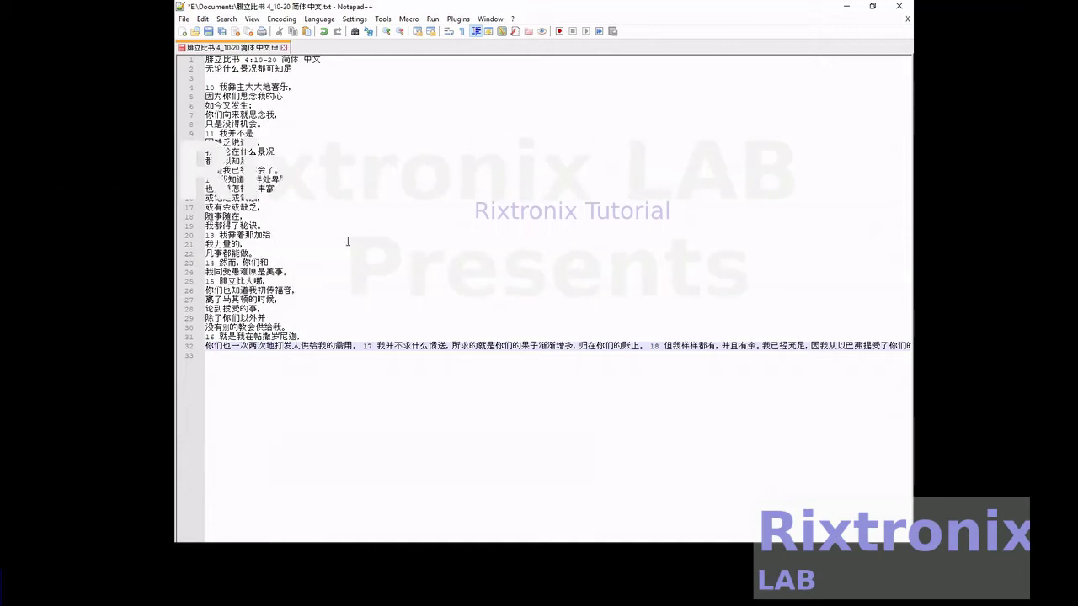
key("Right")
key("Right")
key("Right")
key("Right")
key("Right")
key("Right")
key("Right")
key("Right")
key("Right")
key("Return")
key("Right")
key("Right")
key("Right")
key("Right")
key("Right")
key("Right")
key("Right")
key("Right")
key("Right")
key("Right")
key("Return")
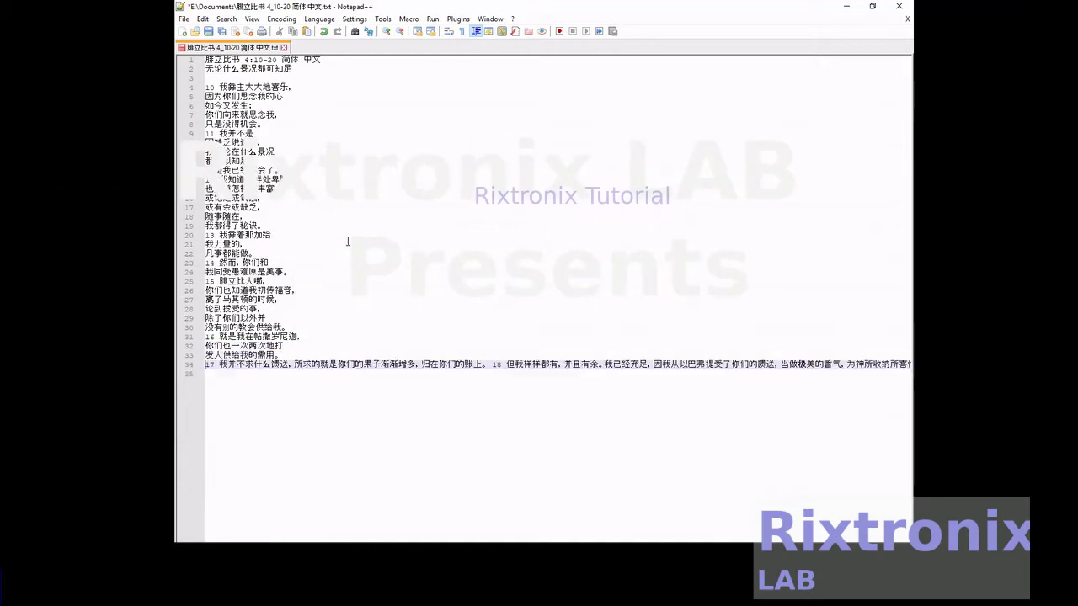
Break verse 17 into separate lines after 我并不求什么馈送, 所求的就是你们的, 果子渐渐增多 and 归在你们的账上。.
key("Right")
key("Right")
key("Right")
key("Right")
key("Right")
key("Right")
key("Right")
key("Right")
key("Right")
key("Right")
key("Right")
key("Right")
key("Return")
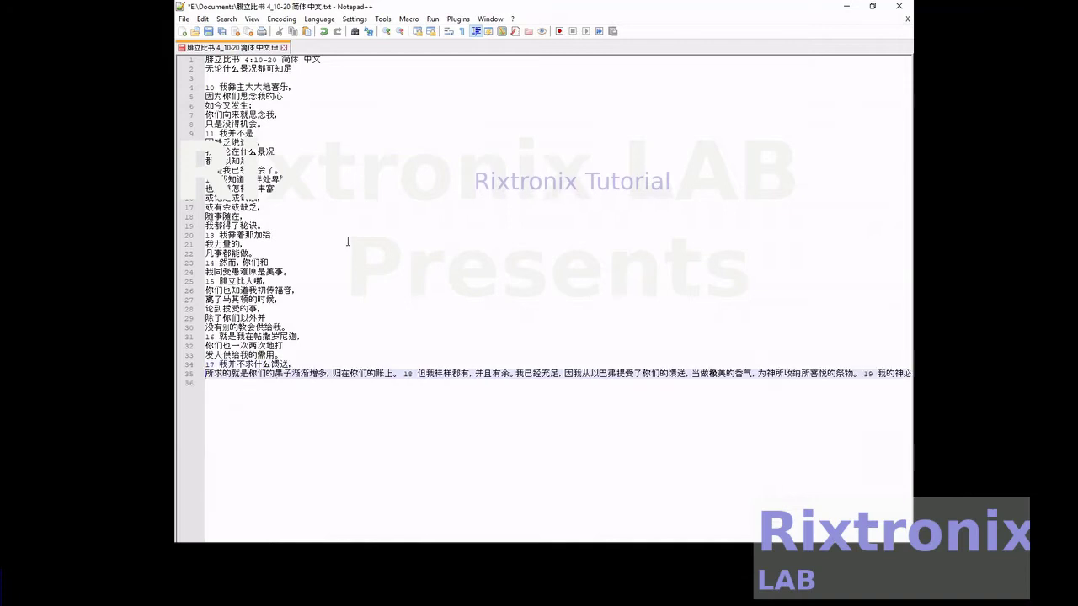
key("Right")
key("Right")
key("Right")
key("Right")
key("Right")
key("Right")
key("Right")
key("Right")
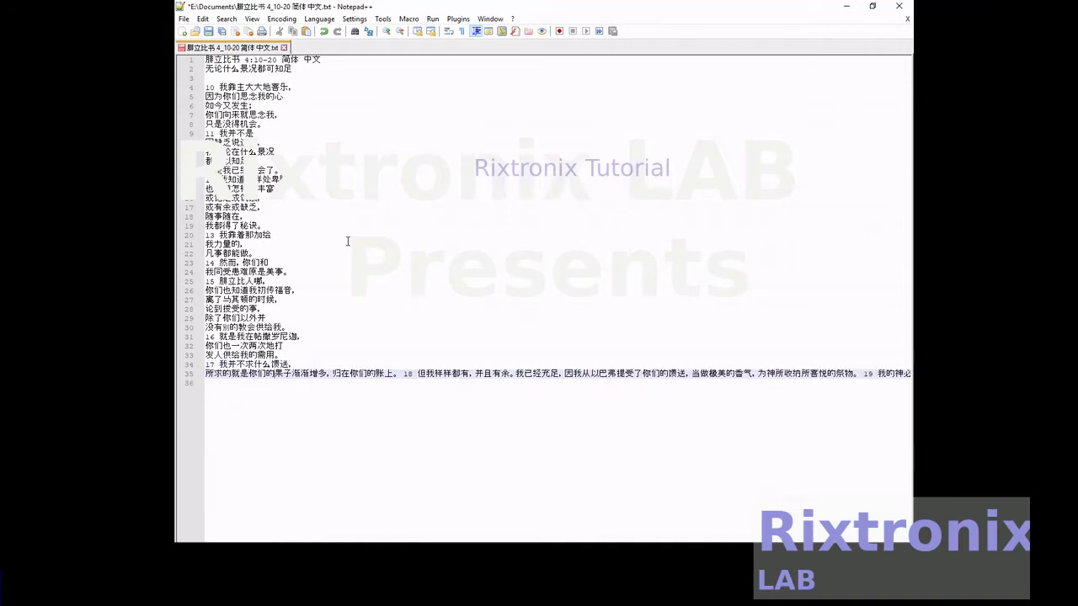
key("Return")
key("Right")
key("Right")
key("Right")
key("Right")
key("Right")
key("Right")
key("Right")
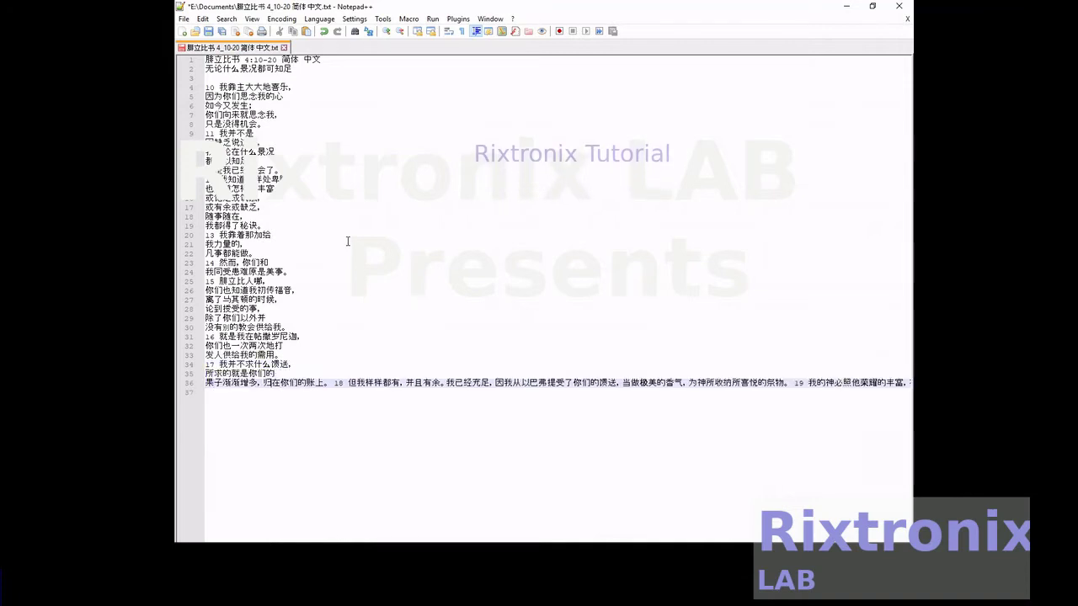
key("Return")
key("Right")
key("Right")
key("Right")
key("Right")
key("Right")
key("Right")
key("Right")
key("Right")
key("Return")
Insert a line break in verse 18 after 但我样样都有, so that 并且有余 starts a new line.
key("Right")
key("Right")
key("Right")
key("Right")
key("Right")
key("Right")
key("Right")
key("Right")
key("Right")
key("Right")
key("Return")
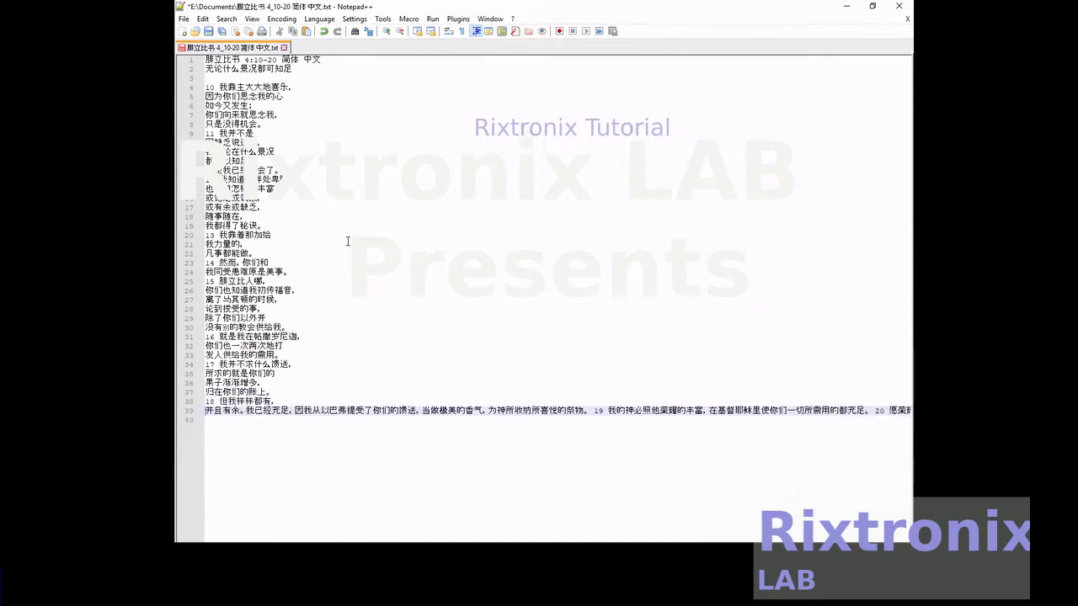
Break verse 18 into separate lines after 并且有余。 and 我已经充足，.
key("Right")
key("Right")
key("Right")
key("Right")
key("Right")
key("Return")
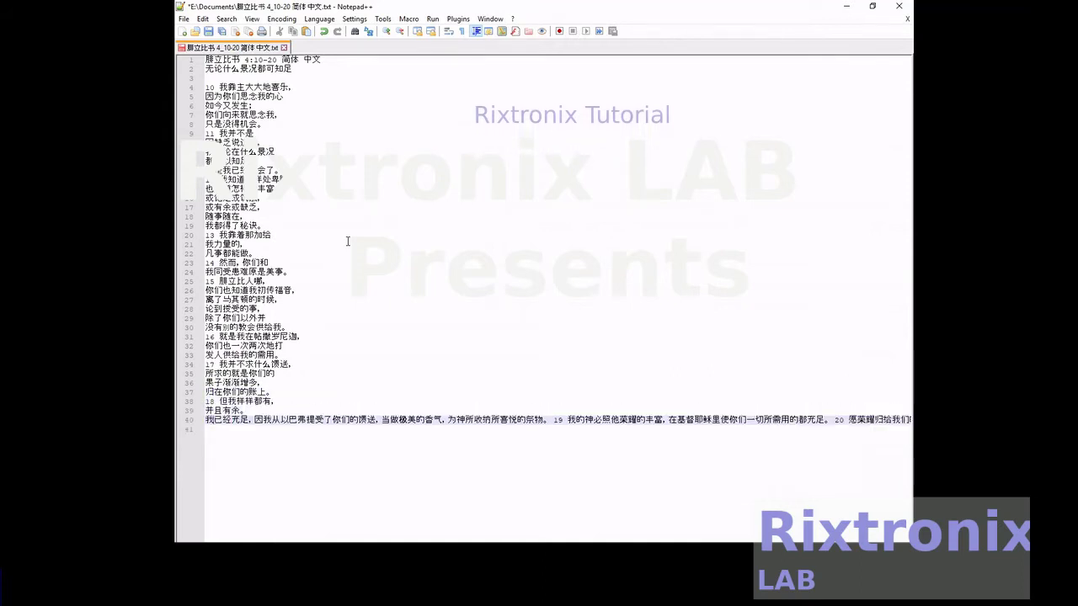
key("Return")
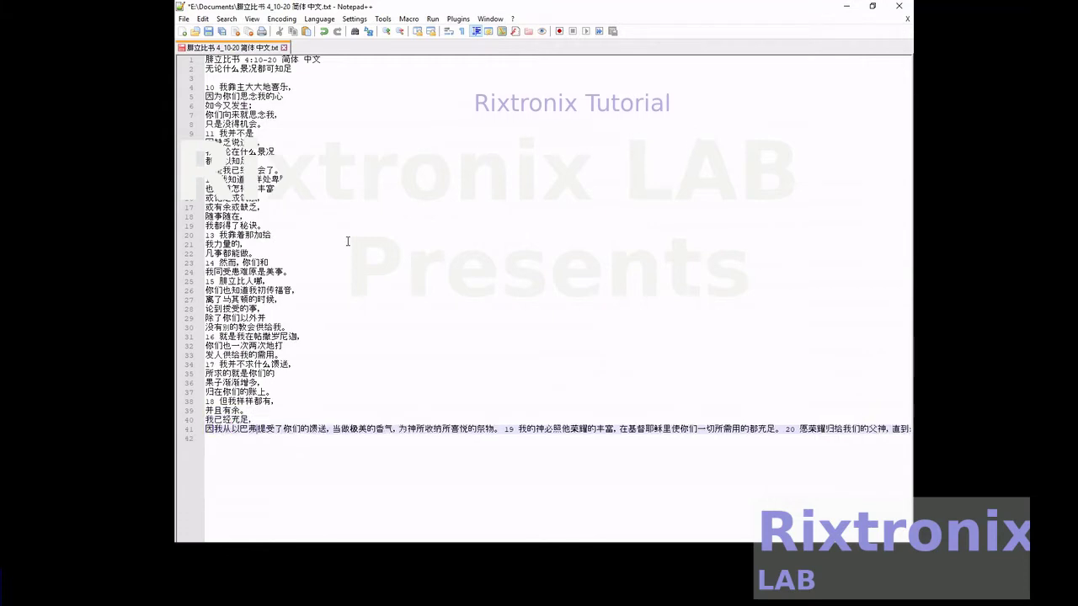
Break verse 18 further into separate lines after 因我从以巴弗提受了 and 你们的馈送，.
key("Right")
key("Right")
key("Right")
key("Right")
key("Right")
key("Right")
key("Right")
key("Right")
key("Right")
key("Return")
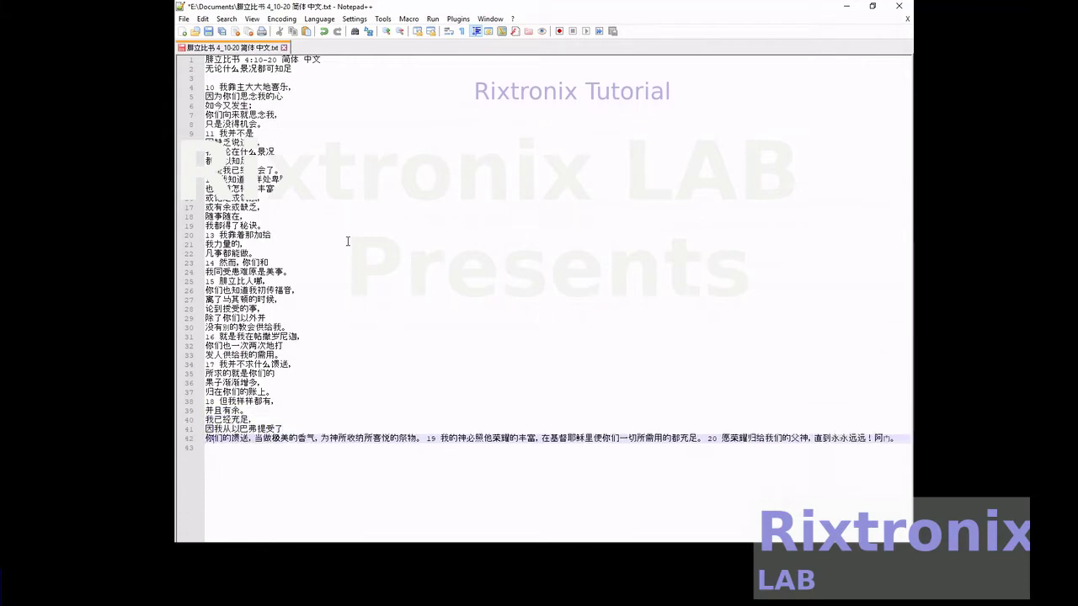
key("Return")
Insert a line break in verse 18 after 当做极美的香气， so that 为神所收纳所 starts a new line.
key("Right")
key("Right")
key("Right")
key("Right")
key("Right")
key("Right")
key("Right")
key("Right")
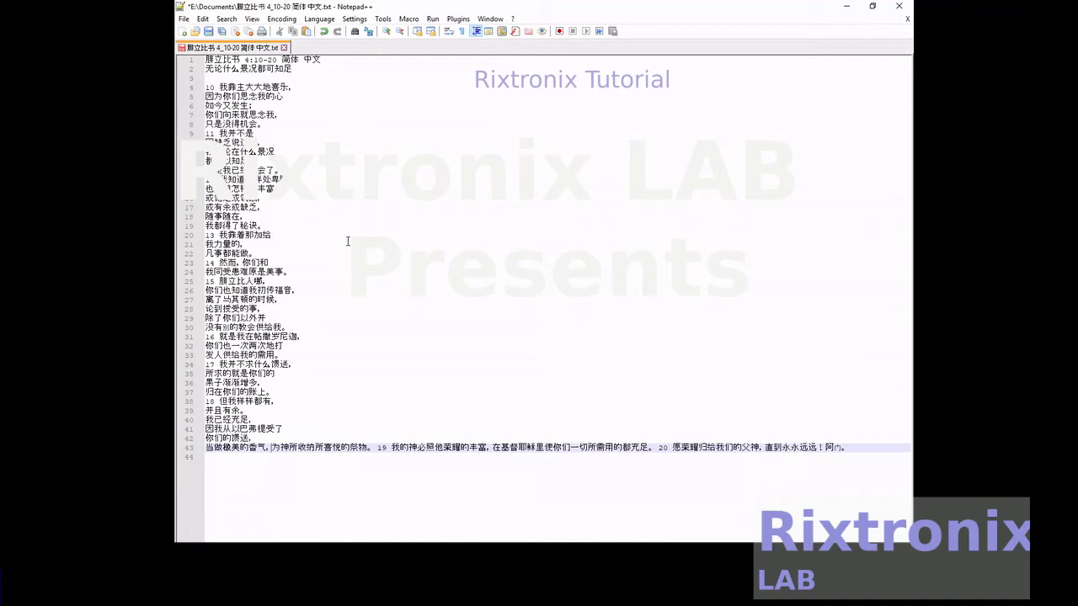
key("Return")
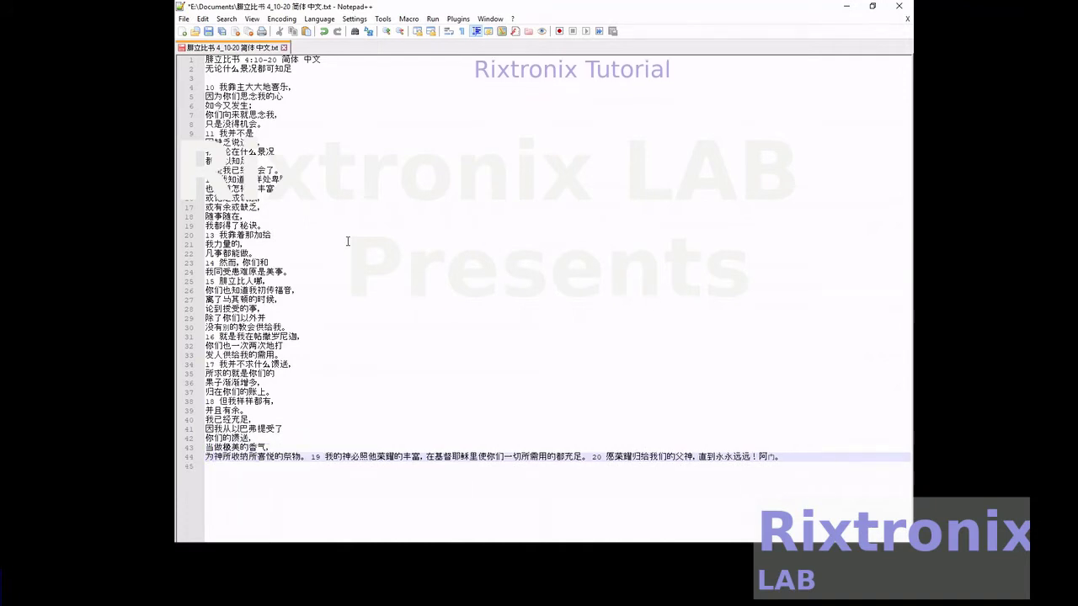
Break the end of verse 18 after 为神所收纳所 and 喜悦的祭物。 so that verse 19 starts on its own line.
key("Right")
key("Right")
key("Right")
key("Right")
key("Right")
key("Right")
key("Return")
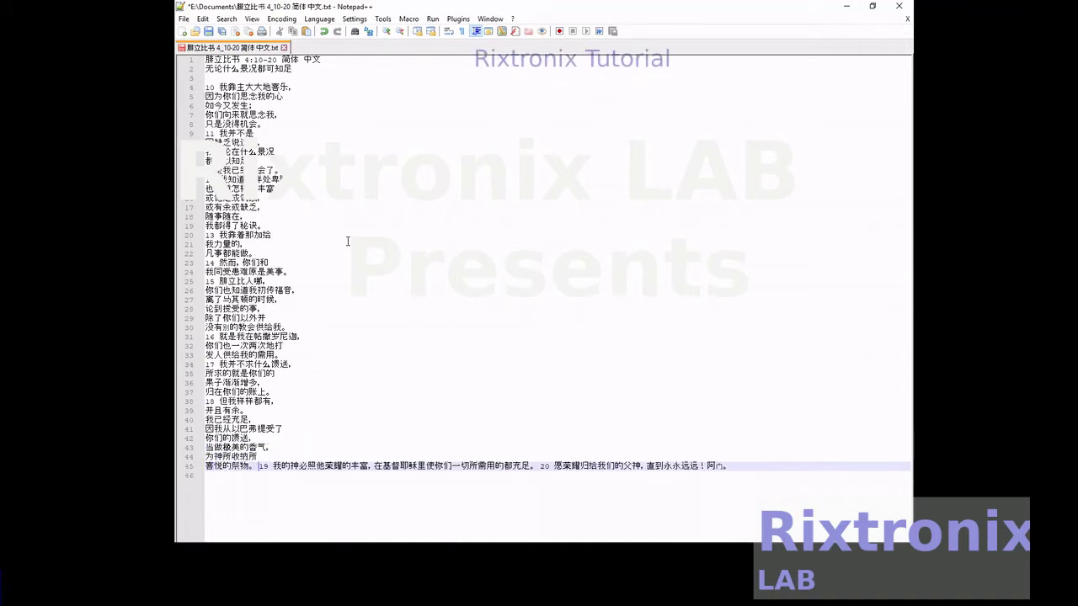
key("Right")
key("Right")
key("Right")
key("Right")
key("Right")
key("Right")
key("Return")
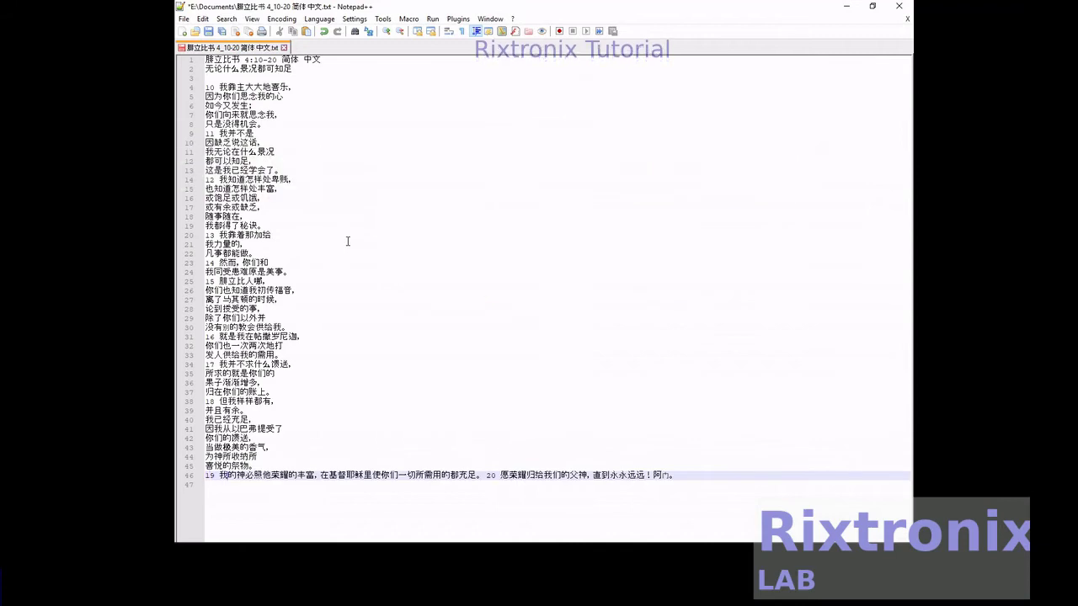
Break verse 19 into separate lines after 我的神必照 and 他荣耀的丰富，.
key("Right")
key("Right")
key("Right")
key("Right")
key("Right")
key("Right")
key("Right")
key("Right")
key("Return")
key("Right")
key("Right")
key("Right")
key("Right")
key("Right")
key("Right")
key("Right")
key("Return")
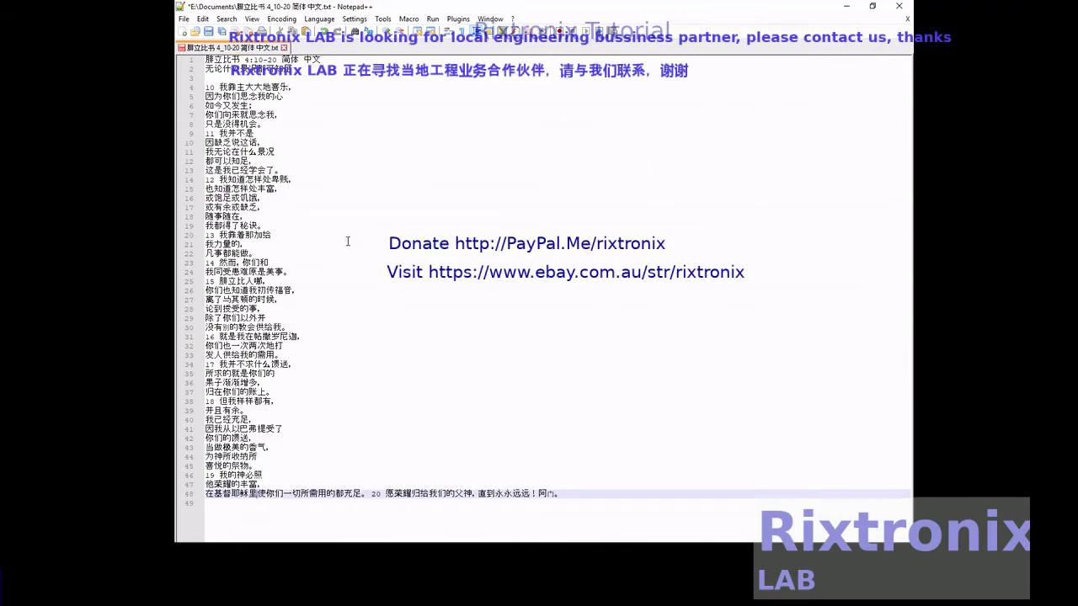
Insert a line break in verse 19 after 在基督耶稣里 so that 使你们 starts a new line.
key("Right")
key("Right")
key("Right")
key("Right")
key("Right")
key("Right")
key("Return")
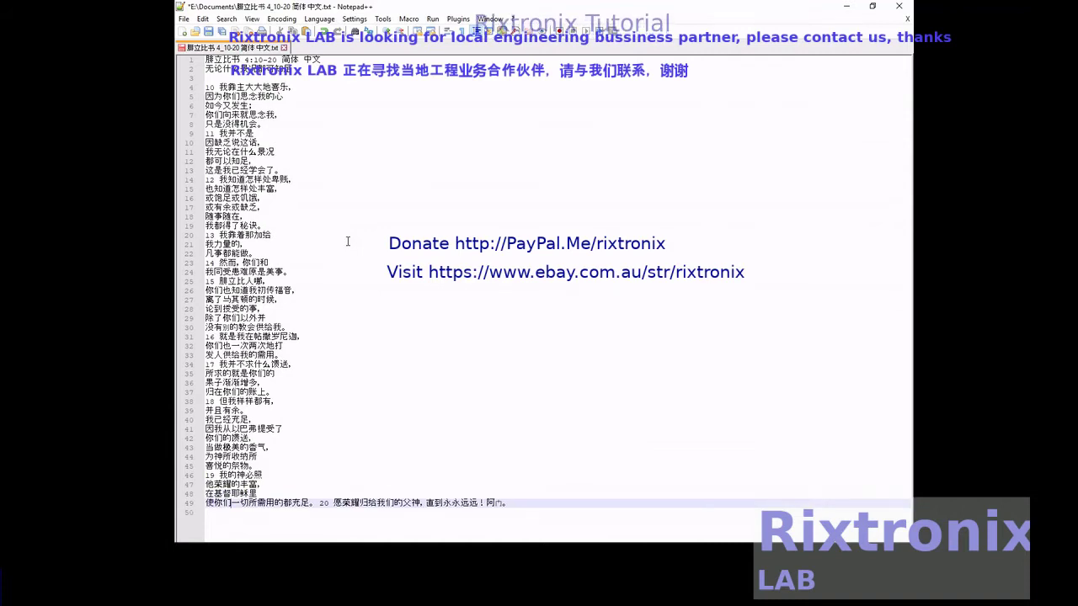
Break the rest of verse 19 after 使你们一切所需用的 and 都充足。 so that verse 20 starts on its own line.
key("Right")
key("Right")
key("Right")
key("Right")
key("Right")
key("Right")
key("Right")
key("Right")
key("Right")
key("Return")
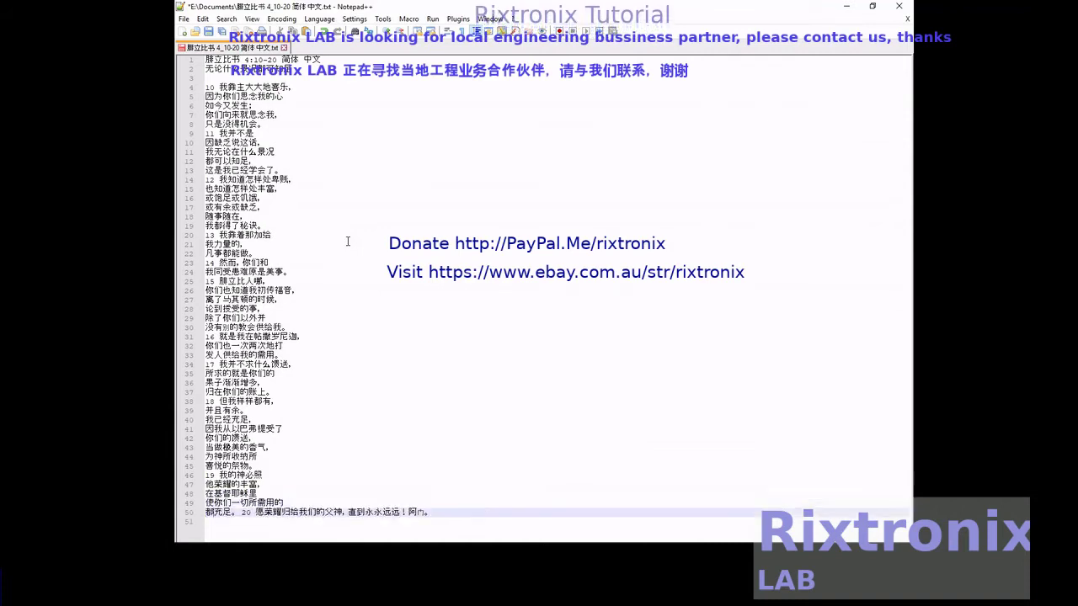
key("Return")
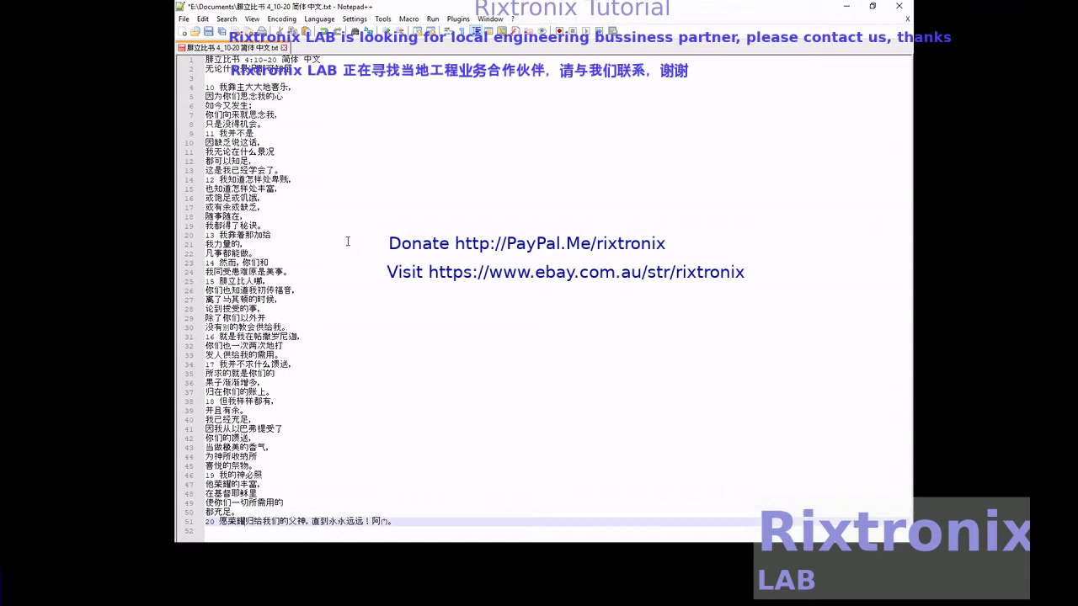
Break verse 20 into separate lines after 愿荣耀归给 and 我们的父神， and save the text file.
key("Right")
key("Right")
key("Right")
key("Right")
key("Right")
key("Right")
key("Right")
key("Right")
key("Return")
key("Right")
key("Right")
key("Right")
key("Right")
key("Right")
key("Right")
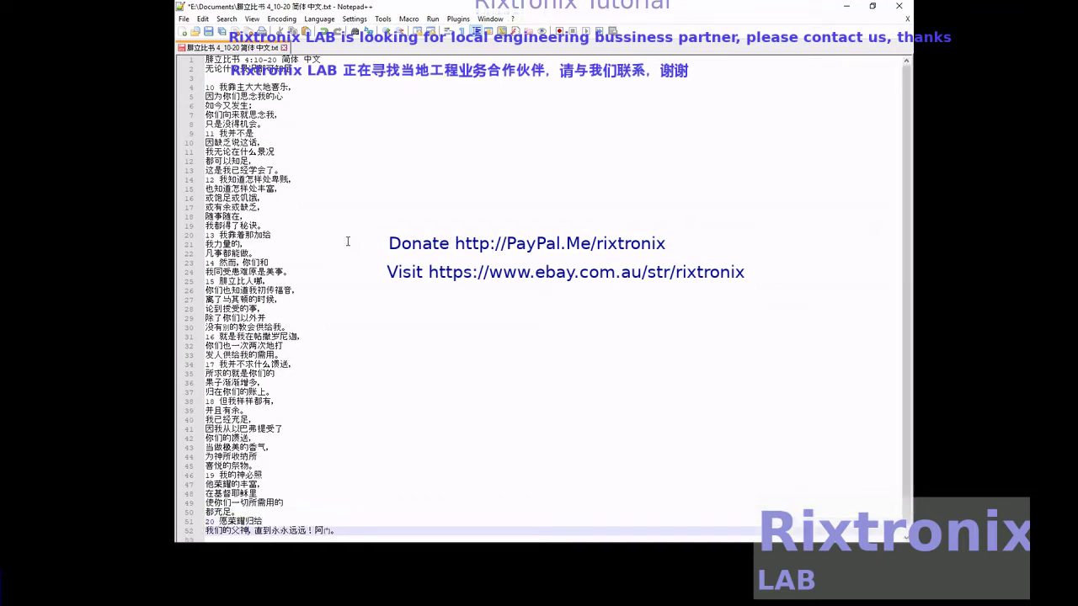
key("Return")
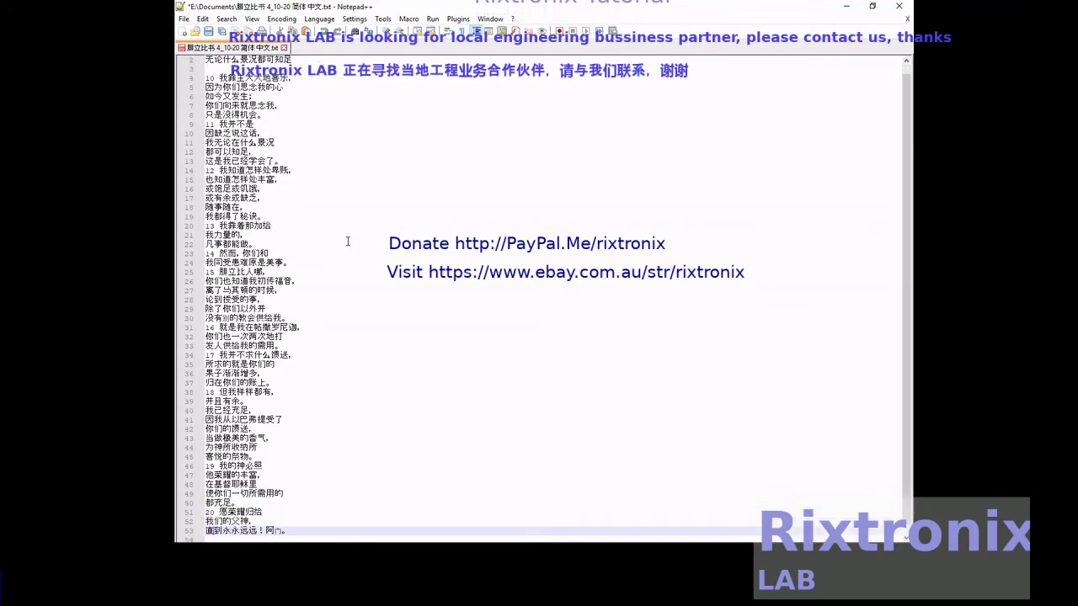
left_click(211, 35)
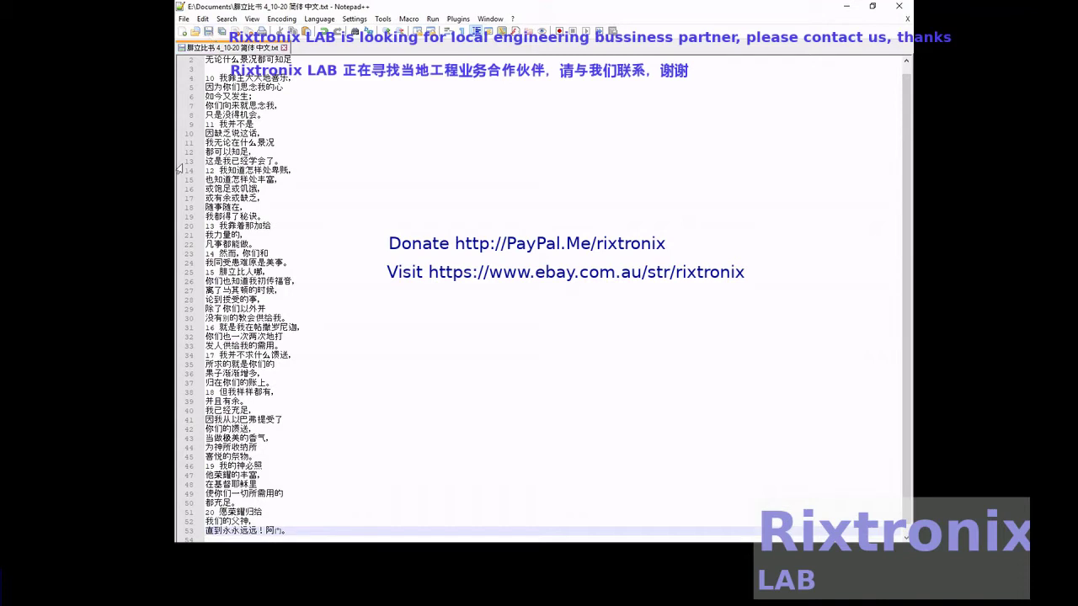
Copy the entire contents of the text file and paste them into the empty body of the open OpenOffice Writer document.
left_click(633, 269)
key("ctrl+a")
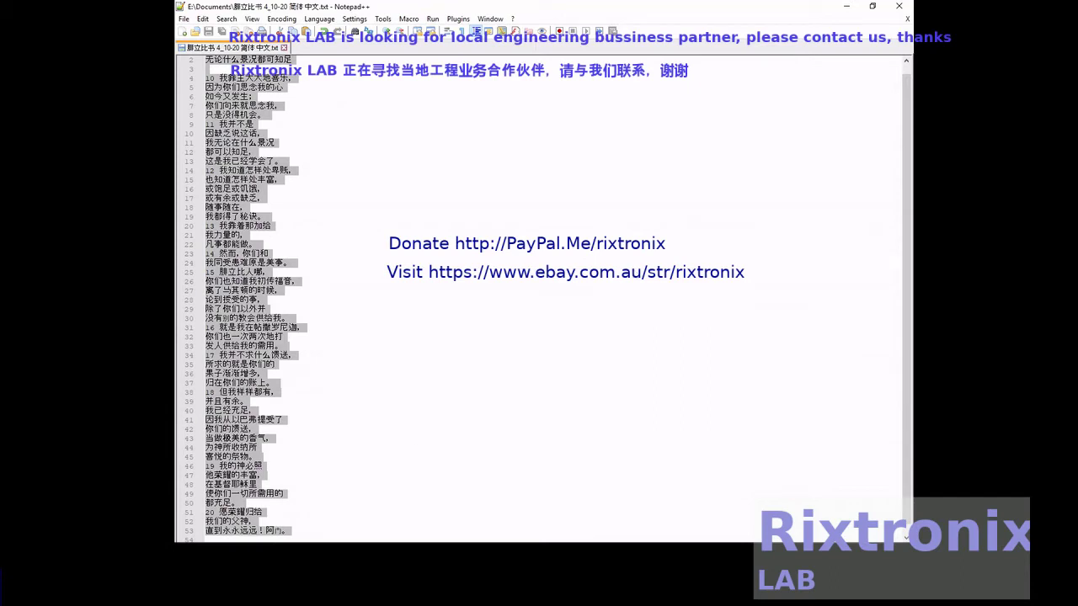
left_click(511, 441)
key("ctrl+a")
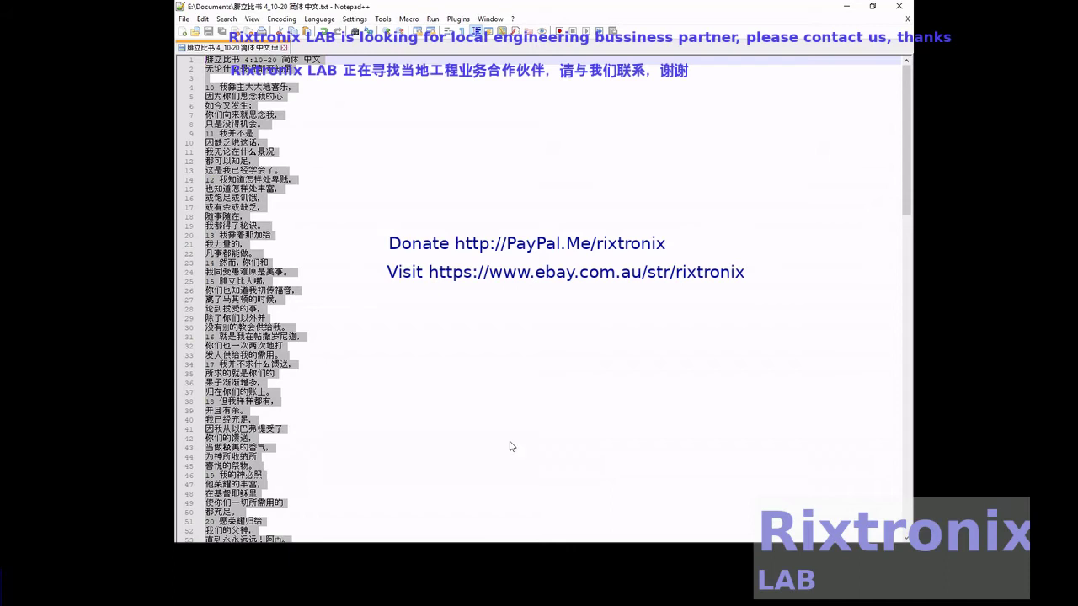
left_click(846, 6)
left_click(475, 314)
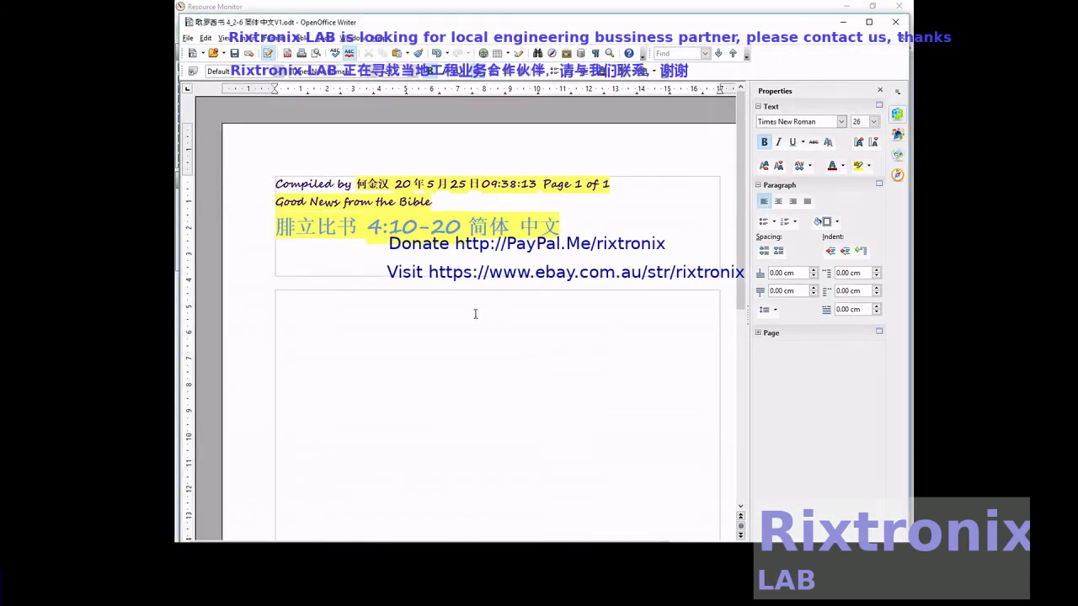
key("ctrl+v")
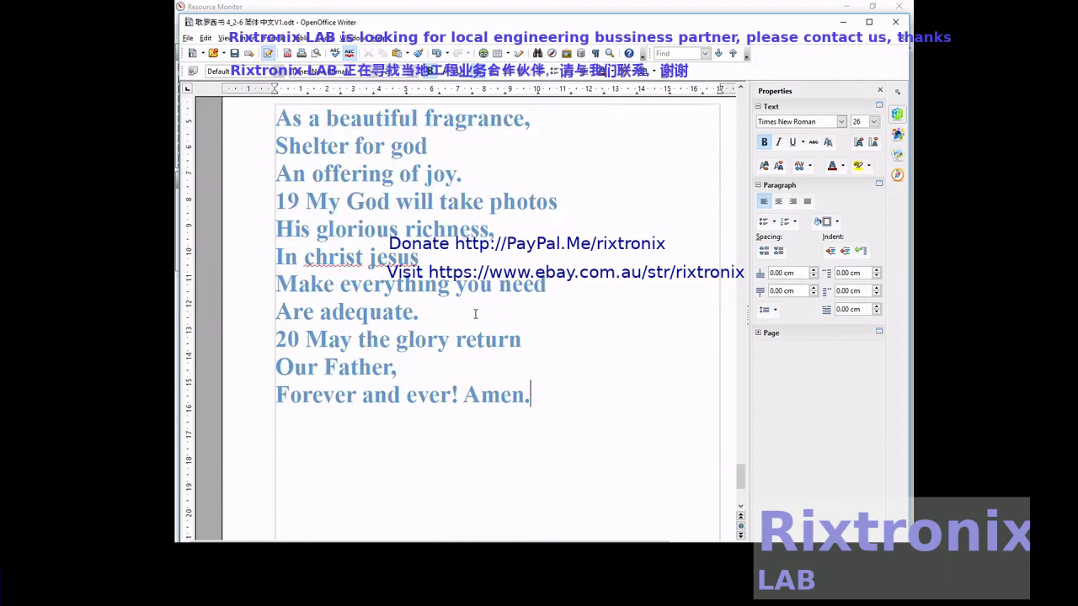
Copy the pinyin subtitle "wúlùn shénme jǐngkuàng dōu kě zhīzú" from the body into the page header below the 腓立比书 4:10-20 title.
scroll(475, 314, "up", 5)
scroll(475, 314, "up", 10)
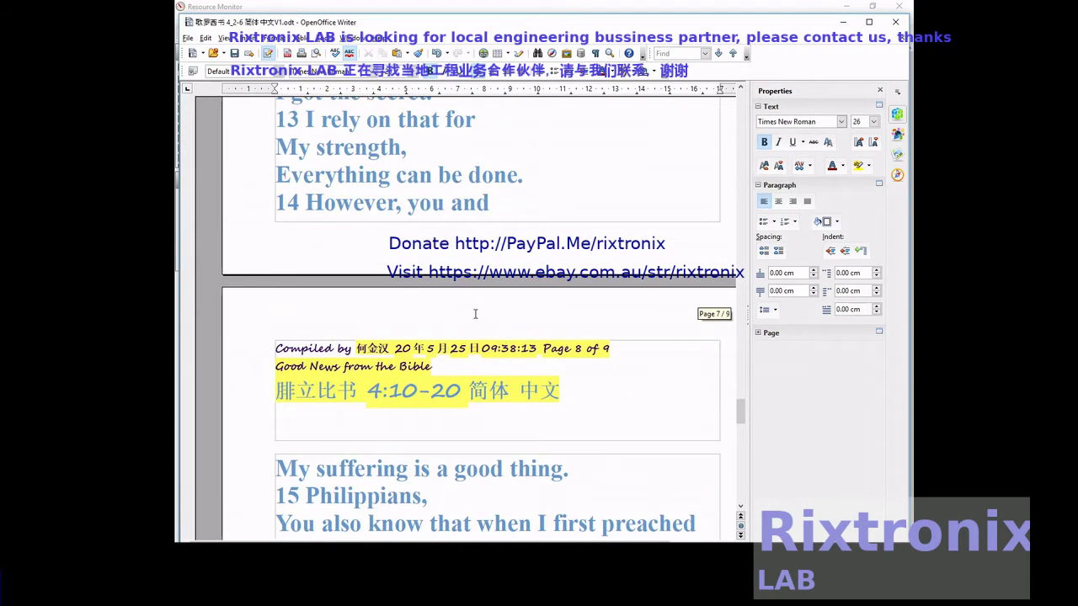
scroll(475, 314, "up", 5)
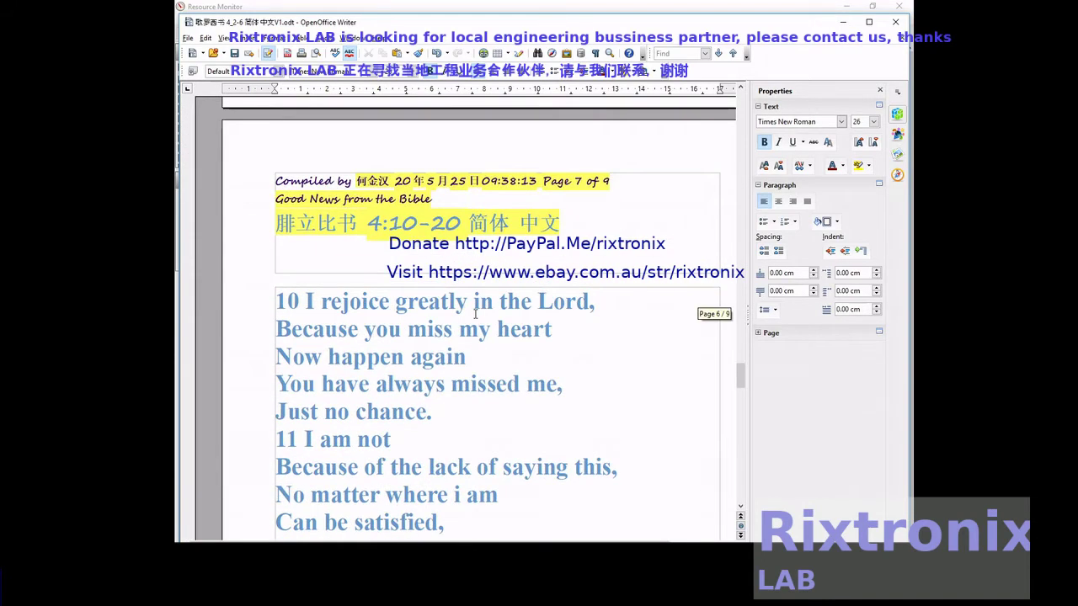
scroll(474, 314, "up", 10)
scroll(475, 314, "up", 7)
scroll(475, 314, "up", 10)
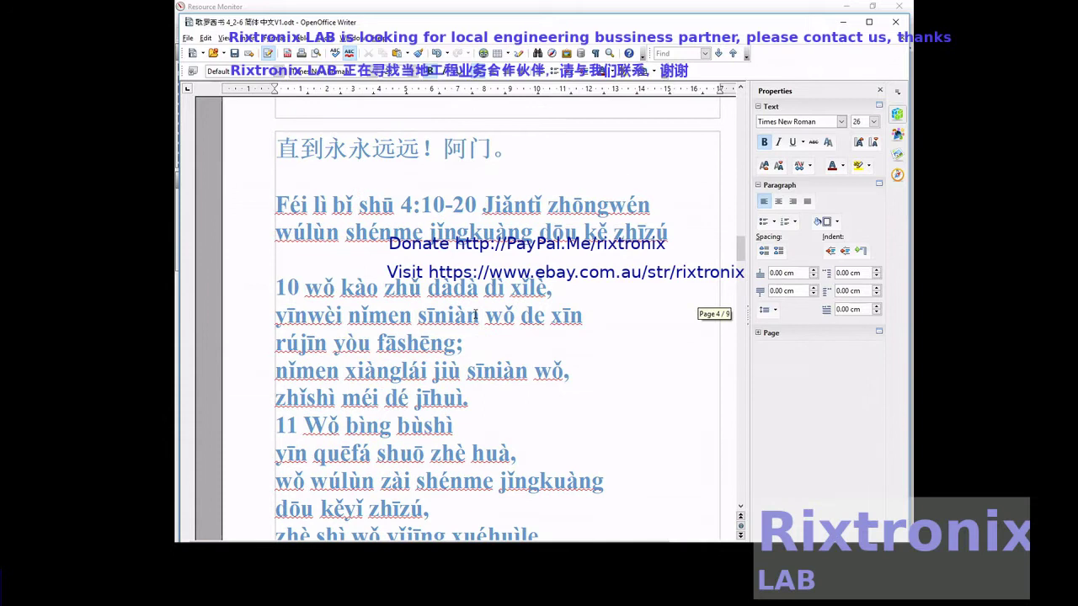
left_click_drag(675, 235, 290, 233)
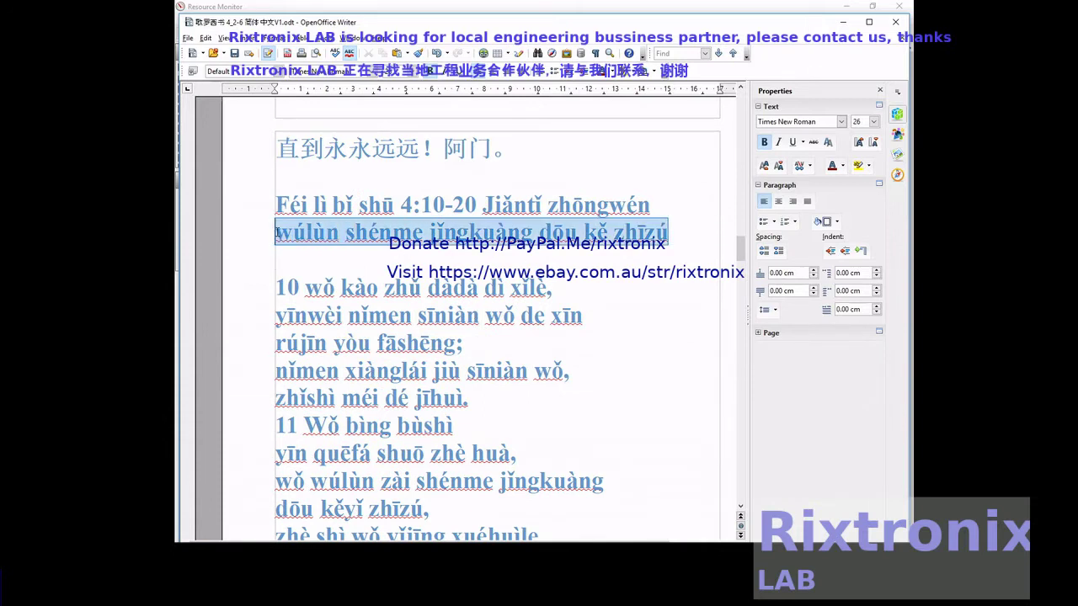
scroll(444, 243, "up", 15)
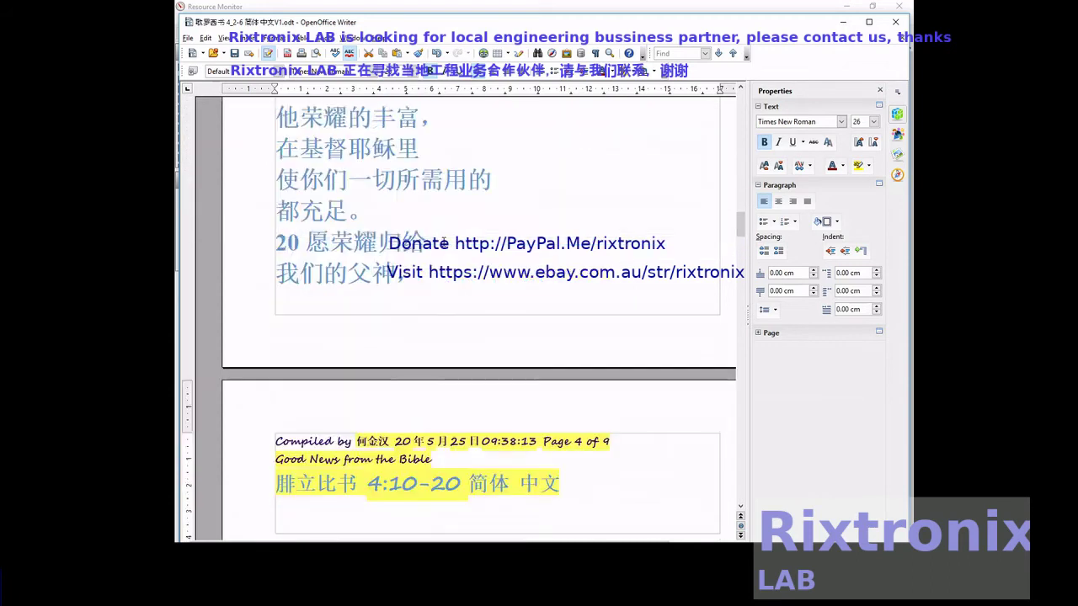
scroll(444, 243, "up", 10)
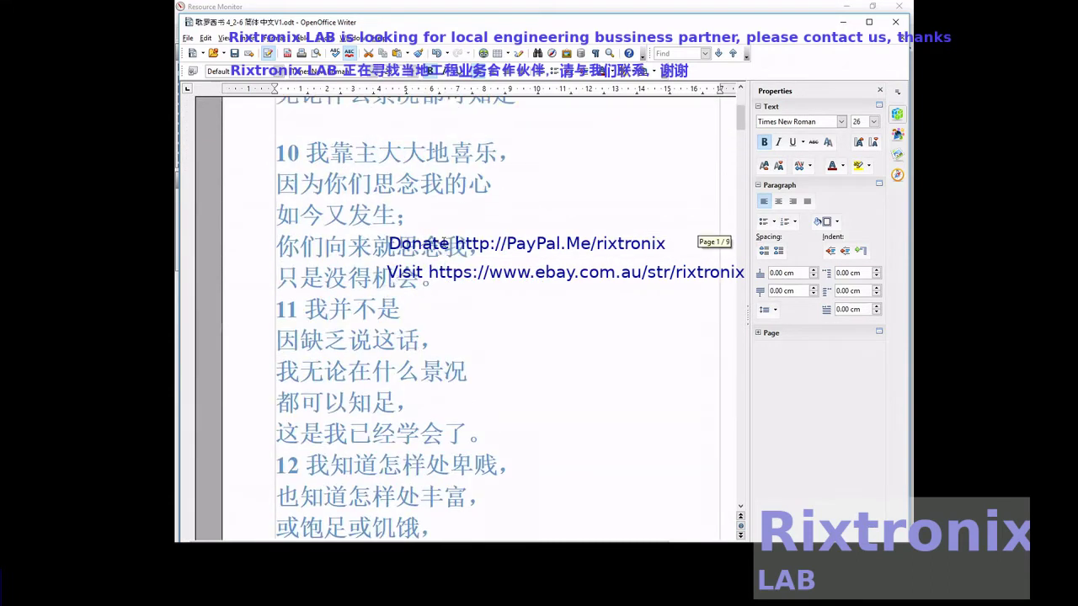
left_click(350, 258)
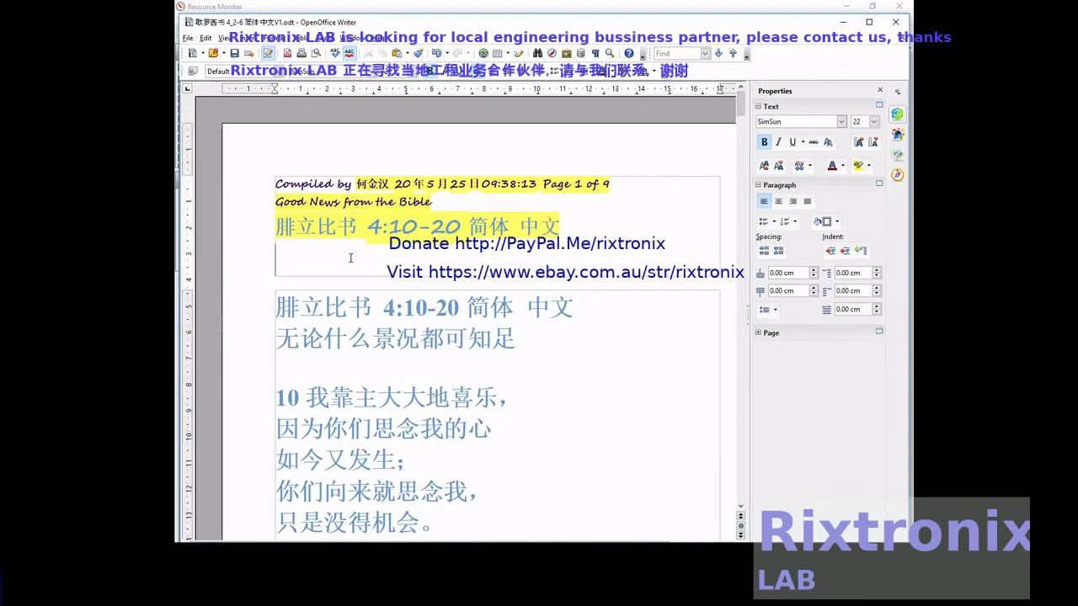
type("wúlùn shénme jǐngkuàng dōu kě zhīzú")
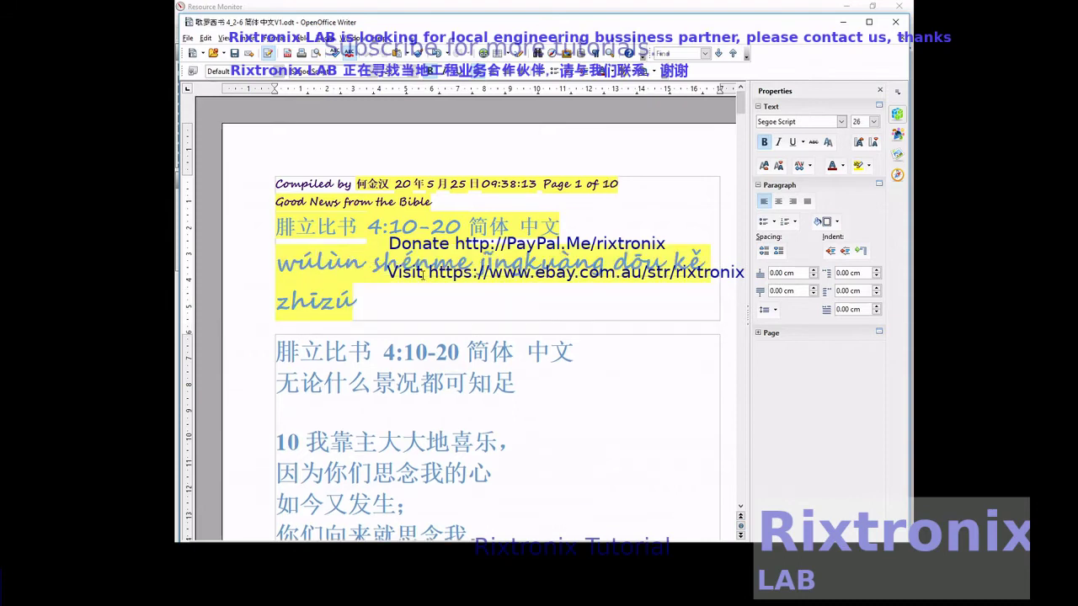
Copy the English subtitle "No matter what the situation can be satisfied" from the body onto a new header line below the pinyin subtitle.
scroll(421, 273, "down", 3)
scroll(423, 274, "down", 20)
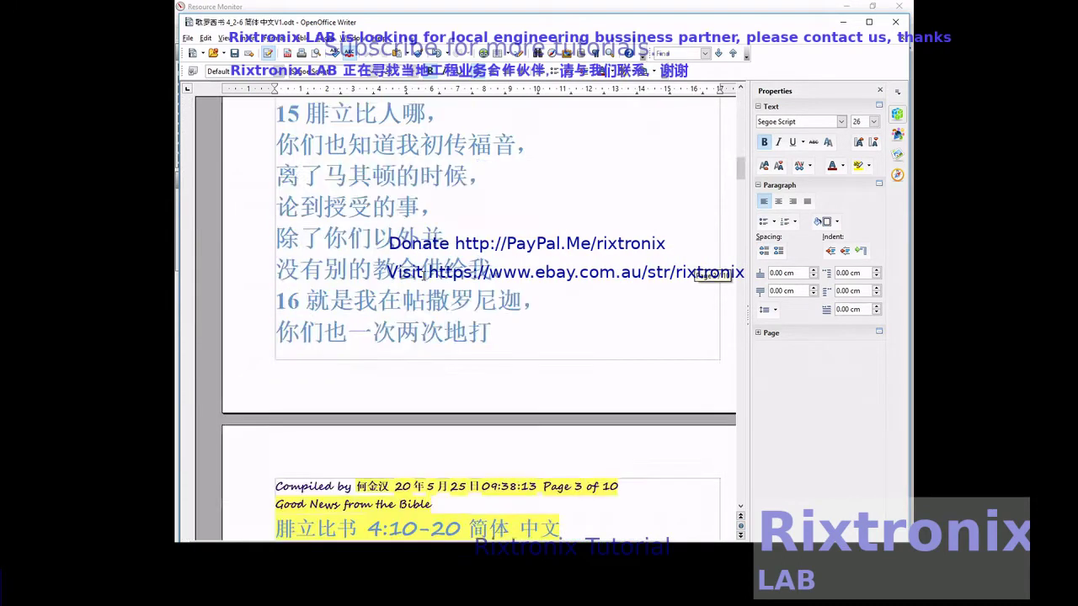
scroll(423, 275, "down", 15)
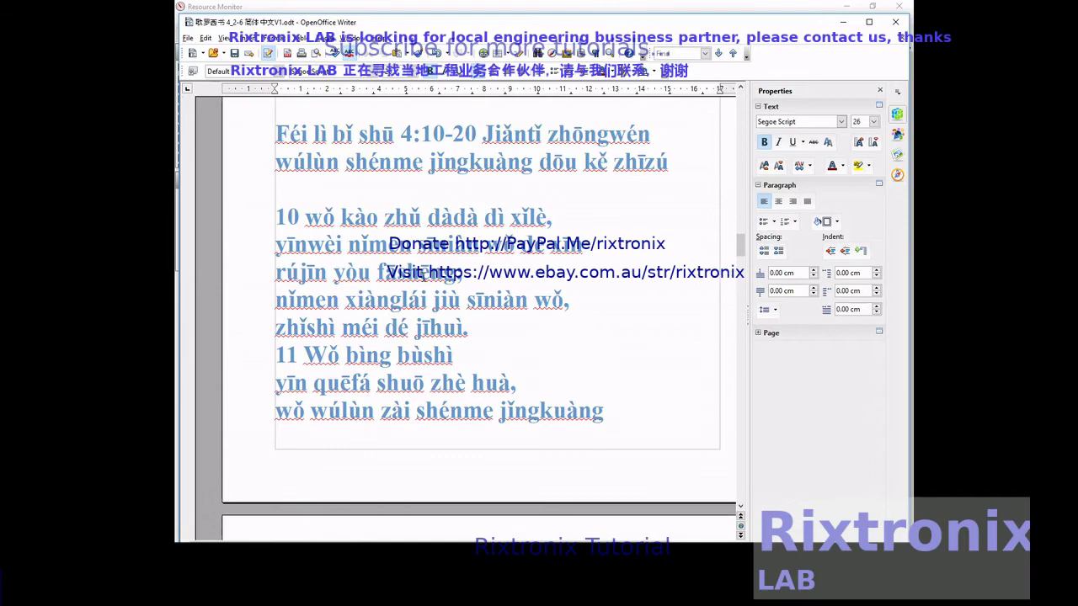
scroll(423, 276, "down", 15)
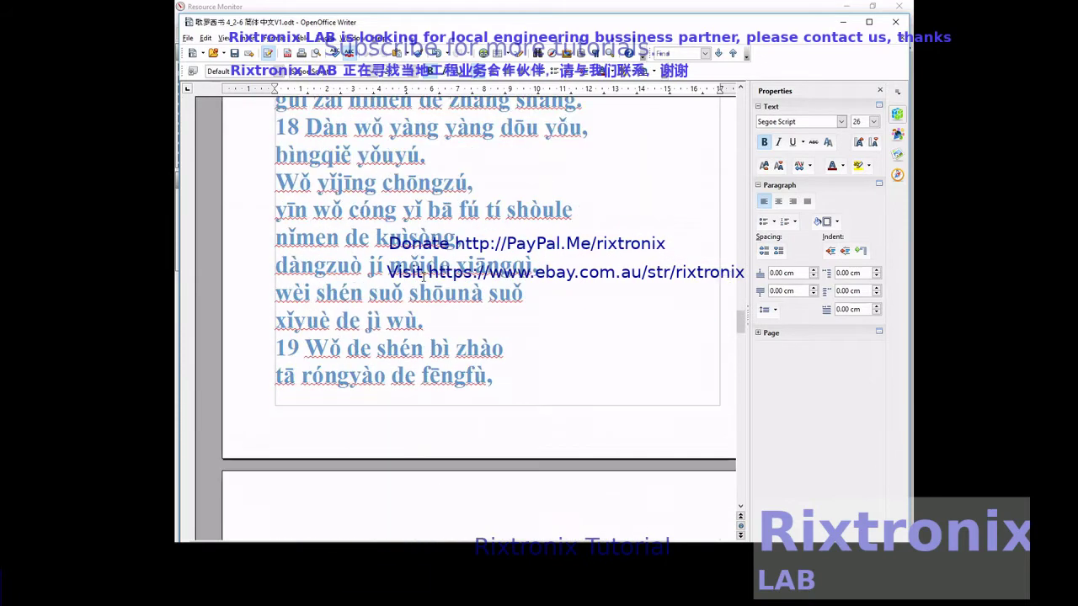
scroll(421, 275, "down", 5)
scroll(421, 274, "up", 1)
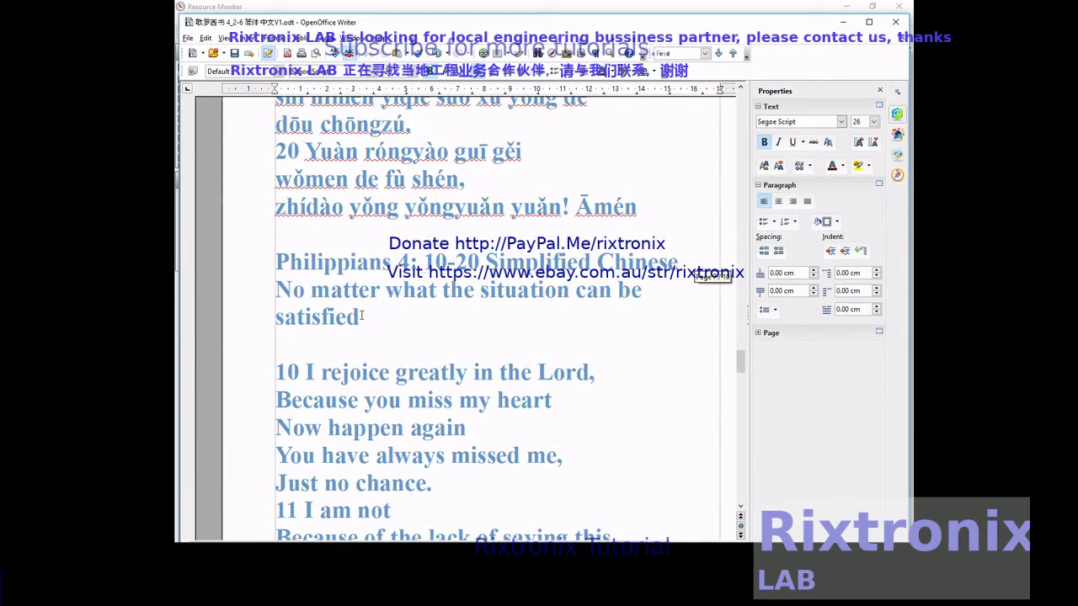
left_click(367, 301)
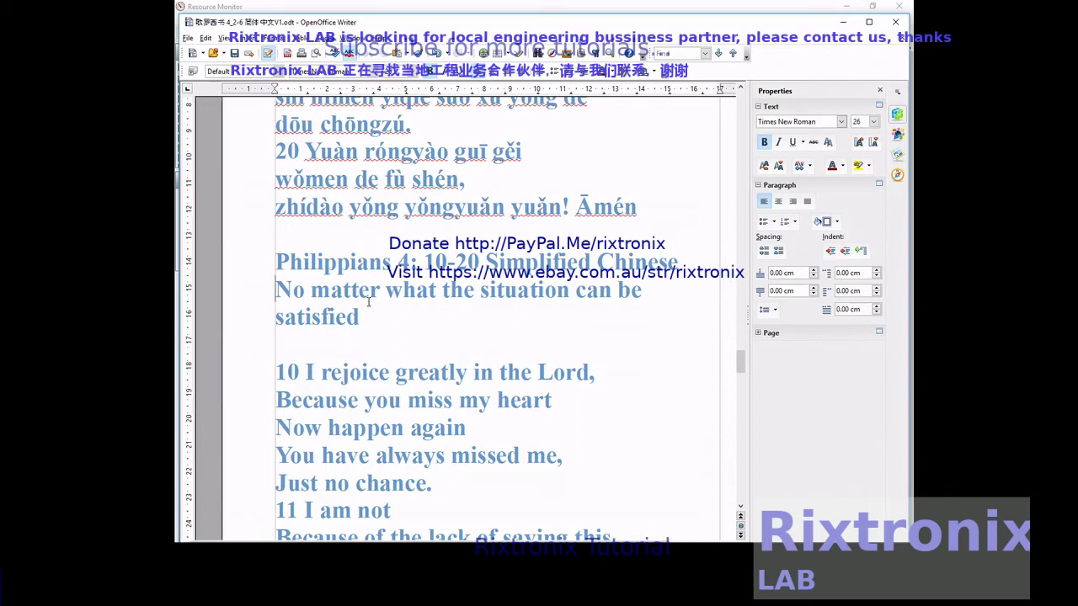
key("shift+Down")
key("shift+Down")
key("ctrl+c")
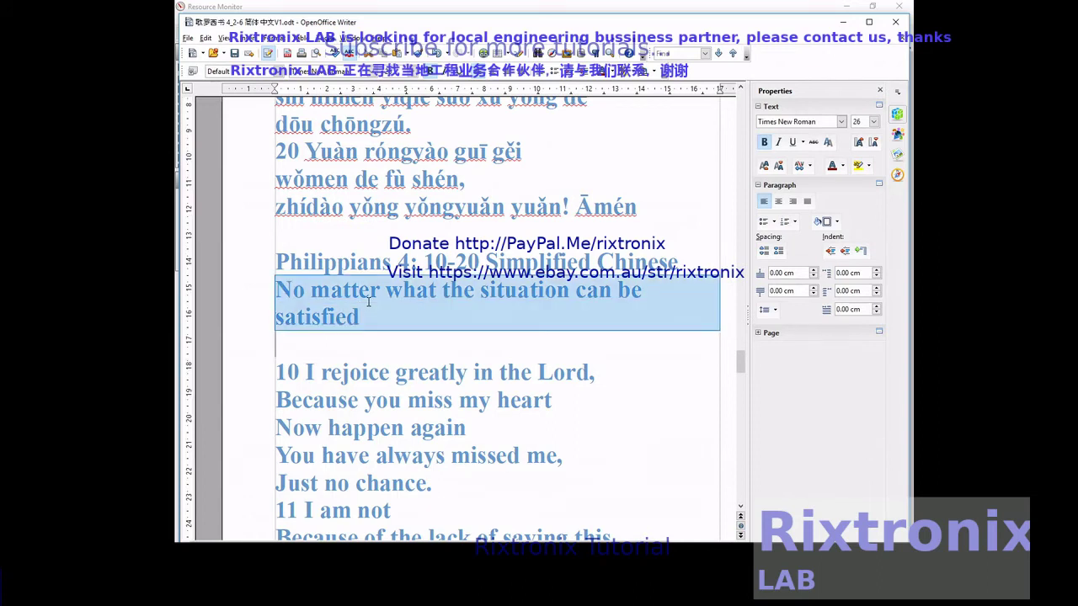
scroll(476, 213, "up", 5)
left_click(387, 301)
key("Return")
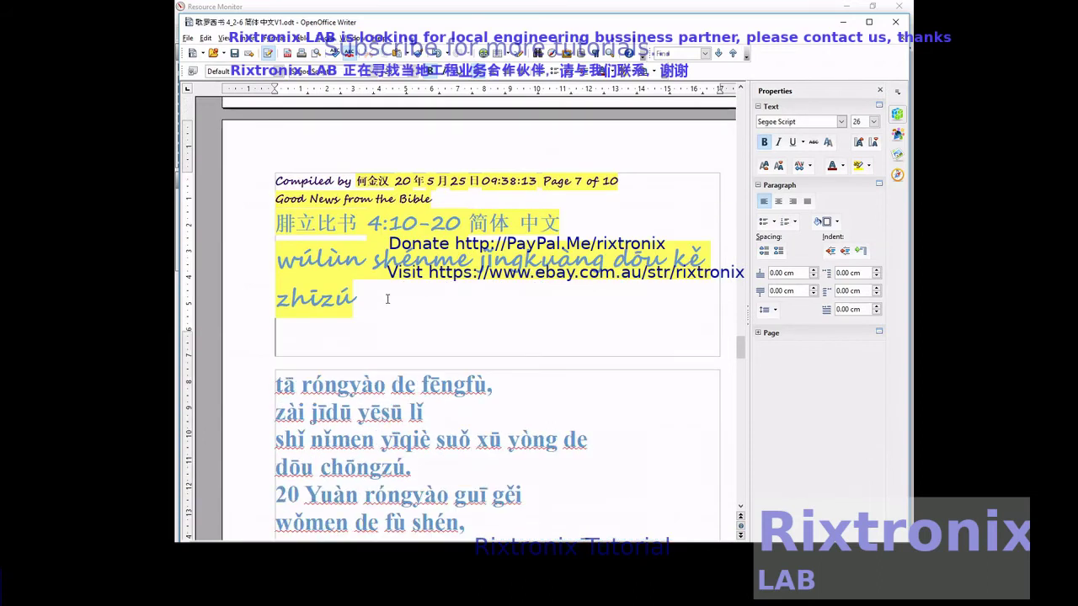
key("ctrl+v")
Set the font size of both the pinyin subtitle and the English subtitle in the page header to 22.
left_click_drag(382, 299, 272, 261)
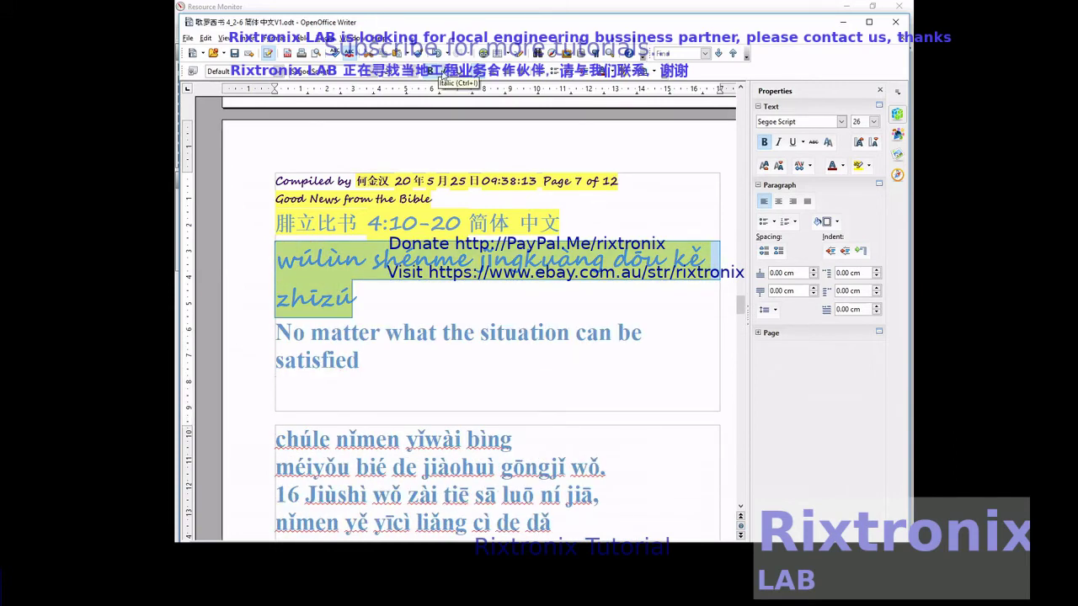
left_click(415, 73)
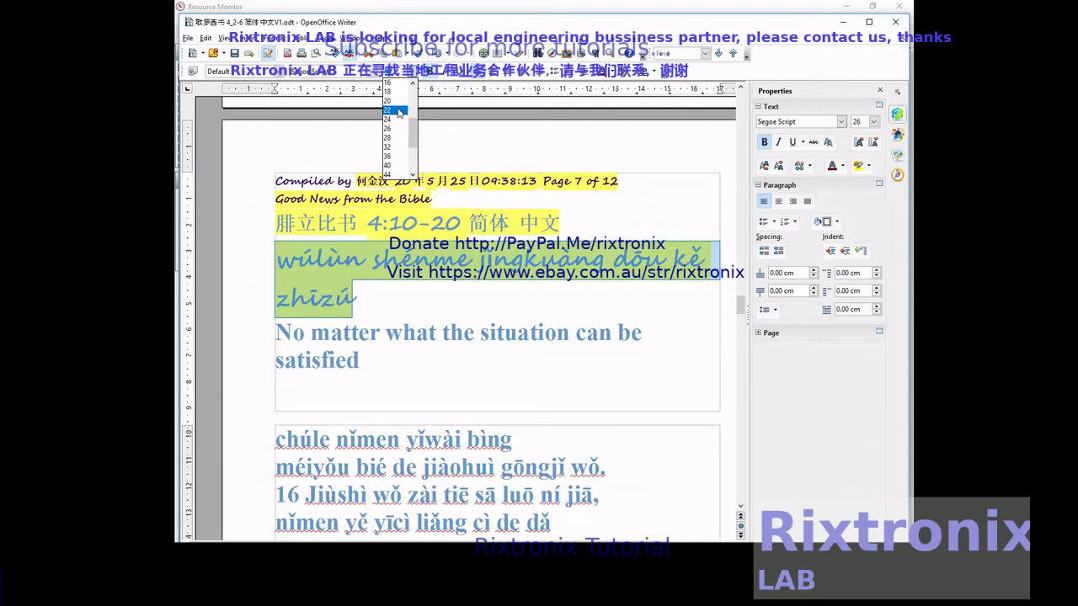
left_click(398, 123)
left_click_drag(362, 318, 275, 290)
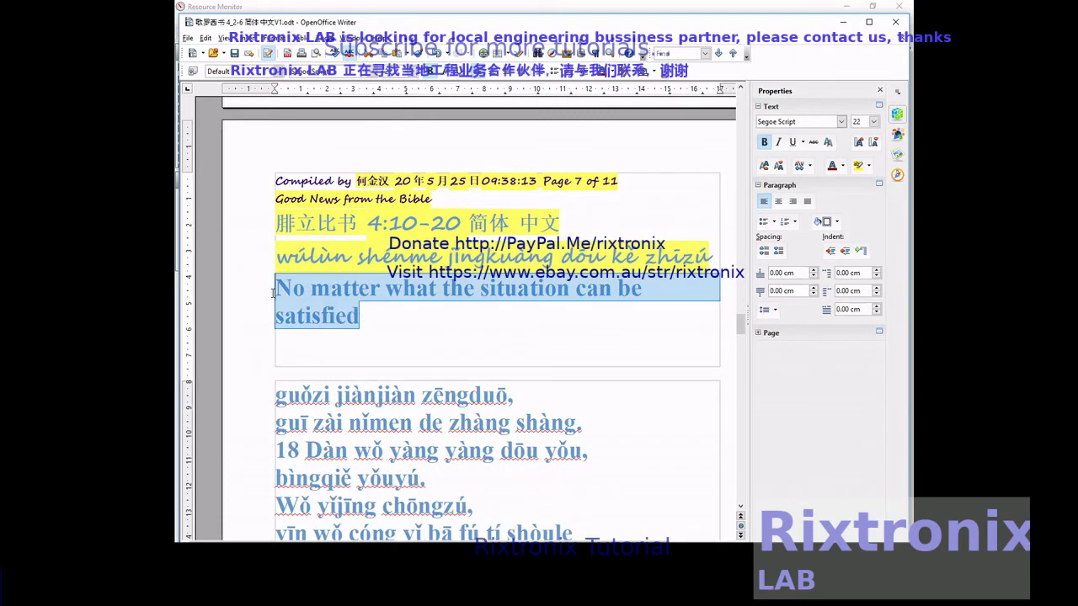
left_click(414, 73)
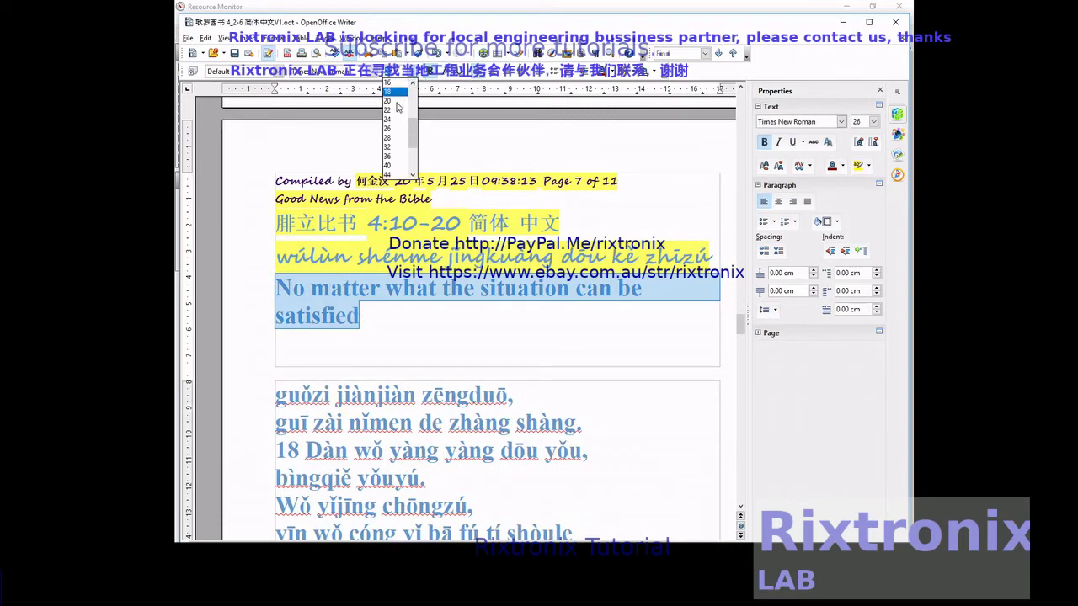
left_click(398, 124)
left_click(615, 299)
Apply a yellow background to the English subtitle "No matter what the situation can be satisfied" in the header.
left_click_drag(671, 291, 268, 291)
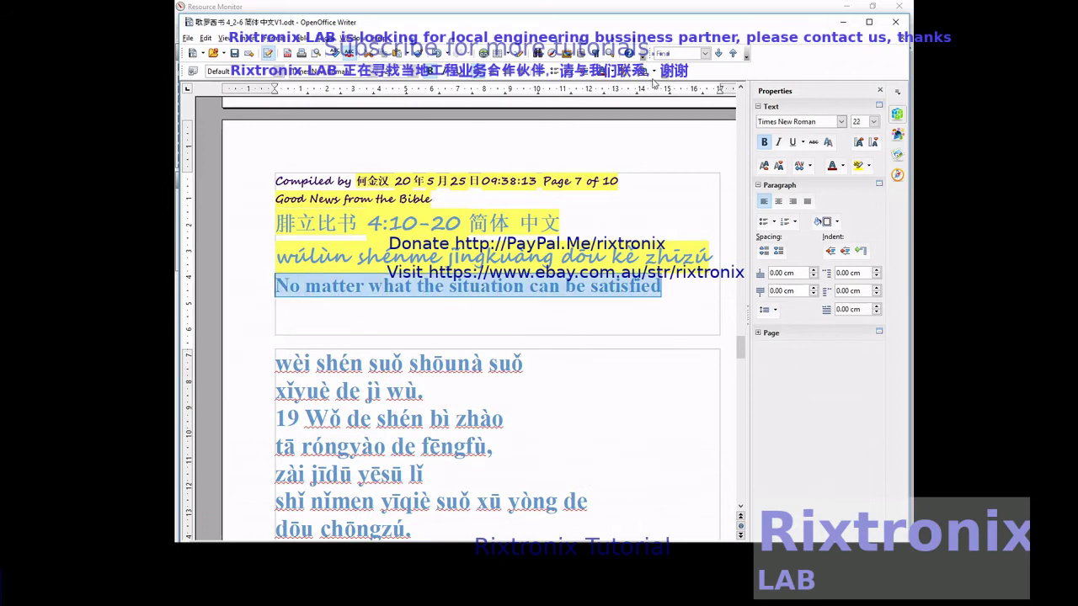
left_click(618, 74)
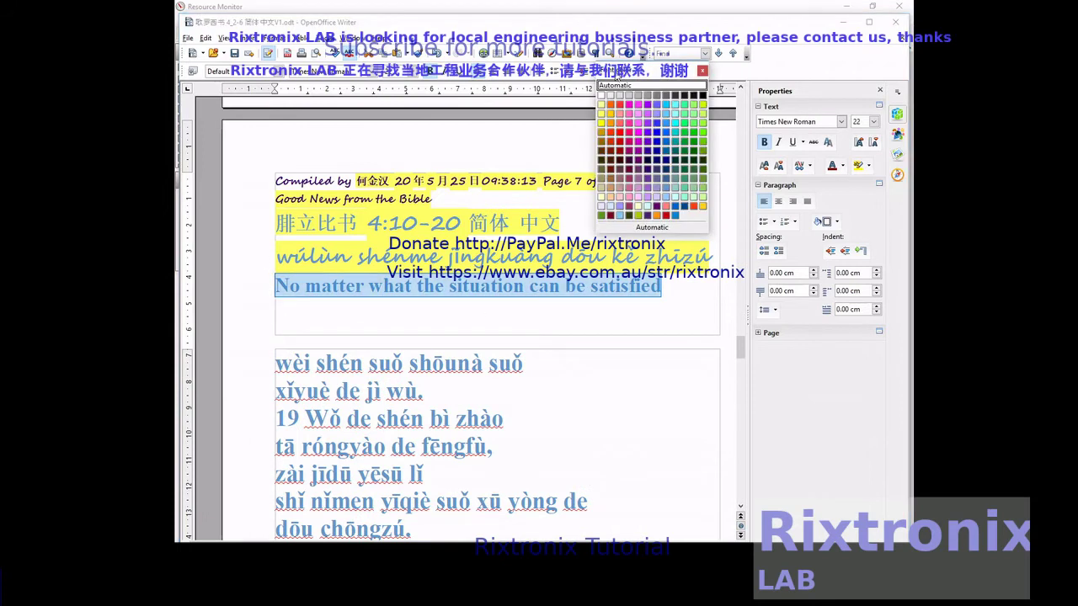
left_click(740, 7)
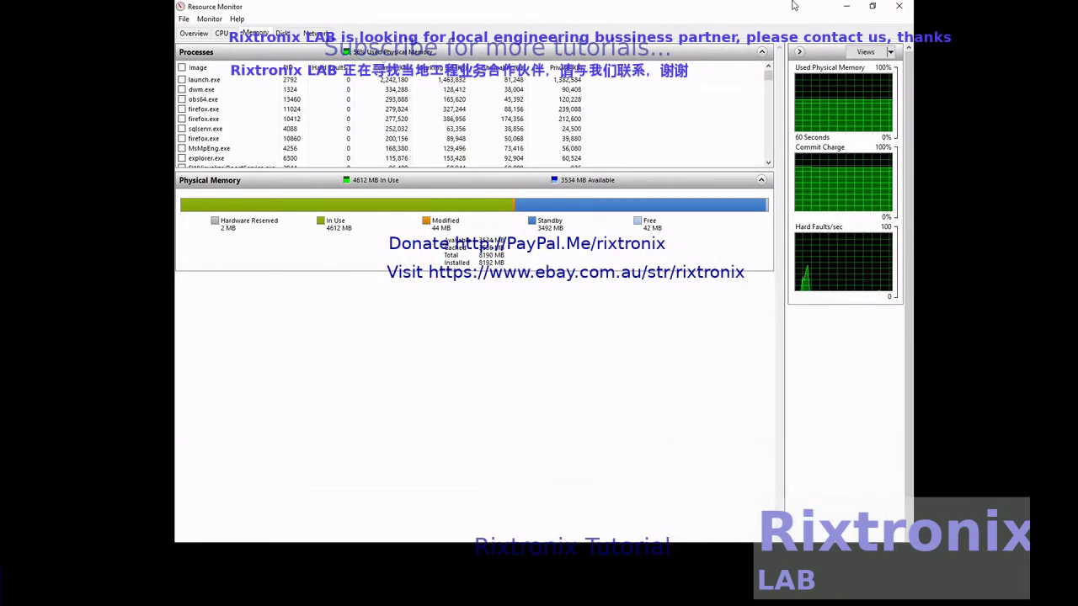
left_click(843, 7)
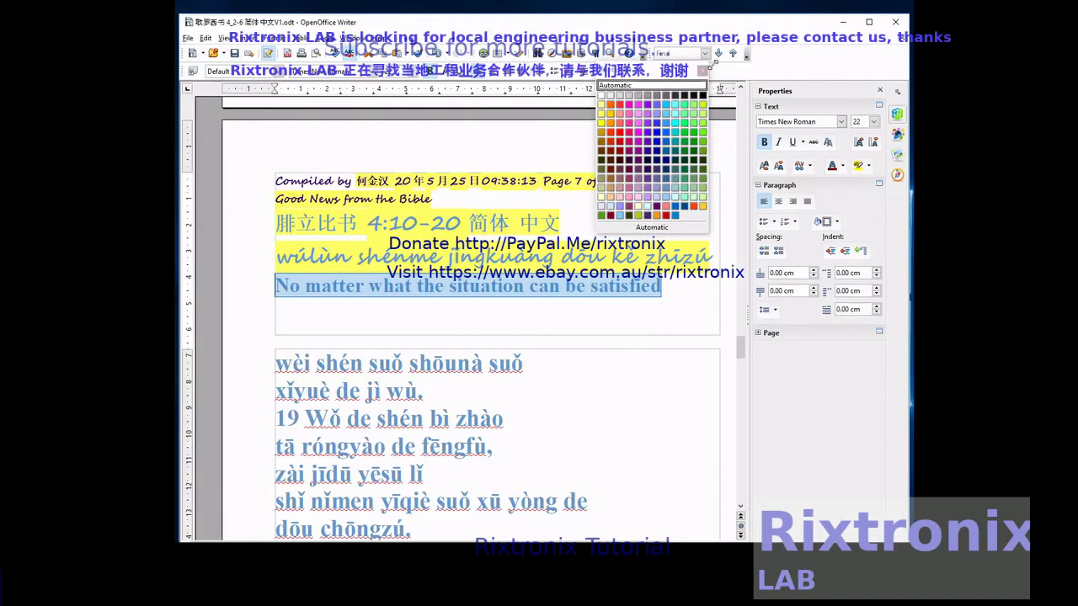
left_click(814, 37)
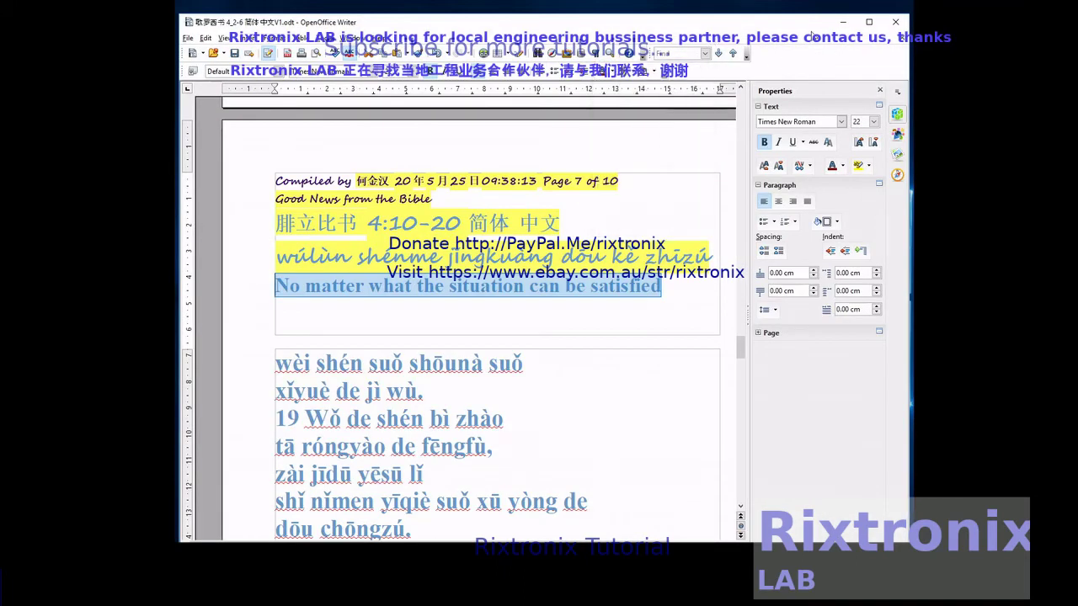
left_click(656, 72)
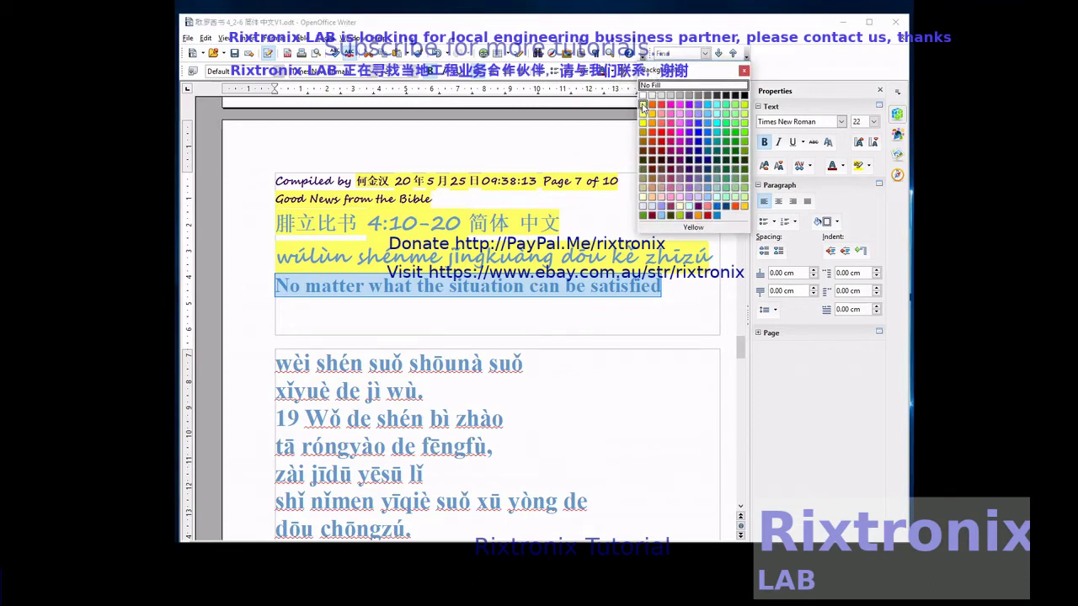
left_click(643, 106)
left_click(700, 202)
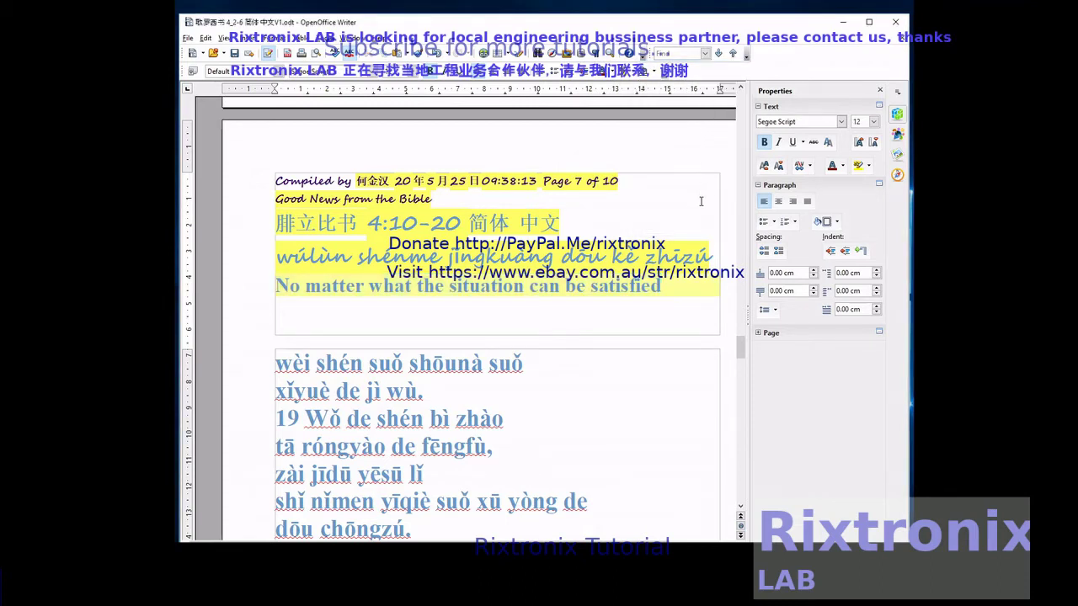
Remove the empty last line of the page header below the English subtitle and save the document.
left_click_drag(739, 358, 740, 99)
left_click(367, 320)
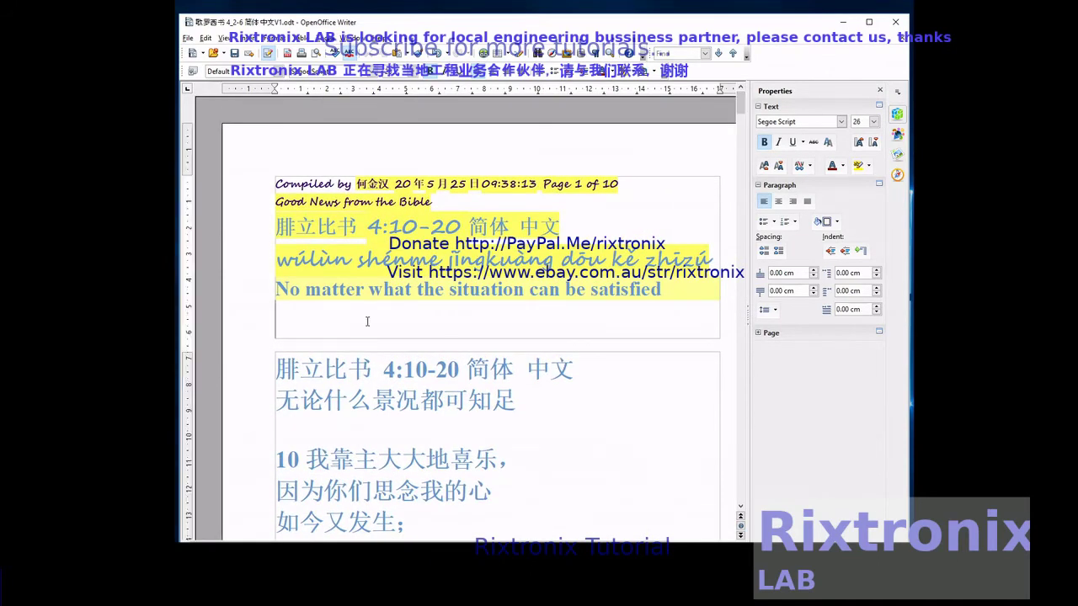
key("BackSpace")
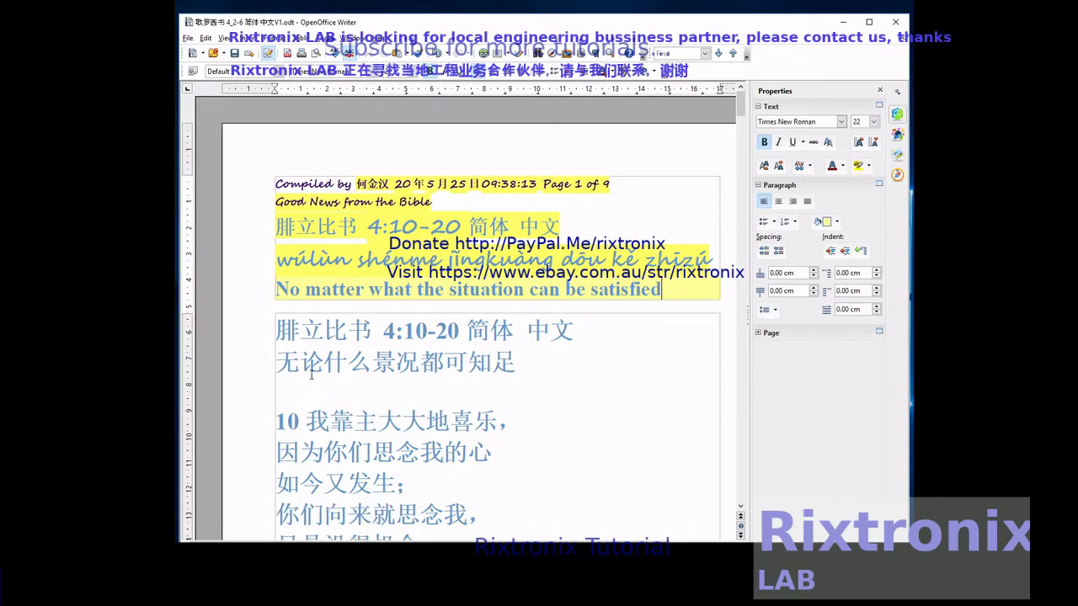
left_click(236, 54)
Copy the pinyin title "Féi lì bǐ shū 4:10-20 Jiǎntǐ zhōngwén" from the body onto a new header line below the Chinese title.
left_click_drag(742, 116, 746, 261)
left_click_drag(673, 291, 280, 290)
key("ctrl+c")
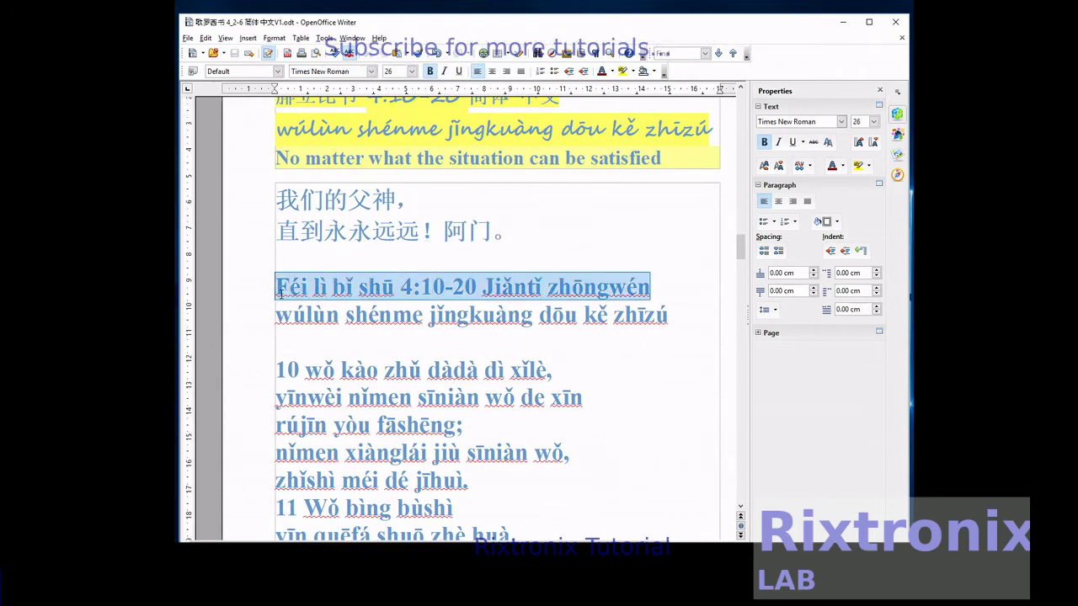
scroll(441, 194, "up", 3)
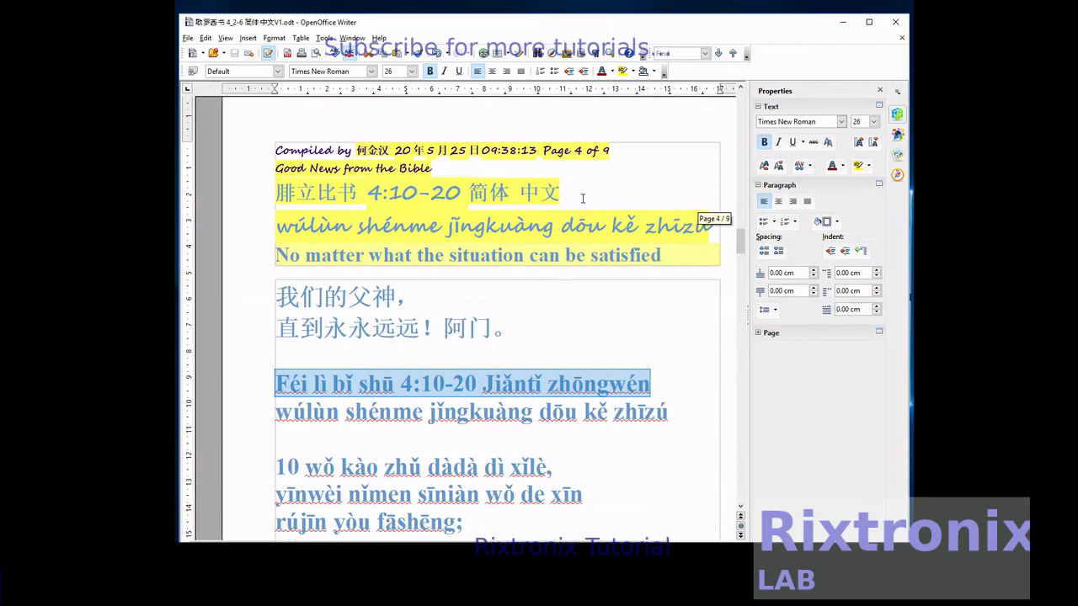
left_click(581, 198)
key("Return")
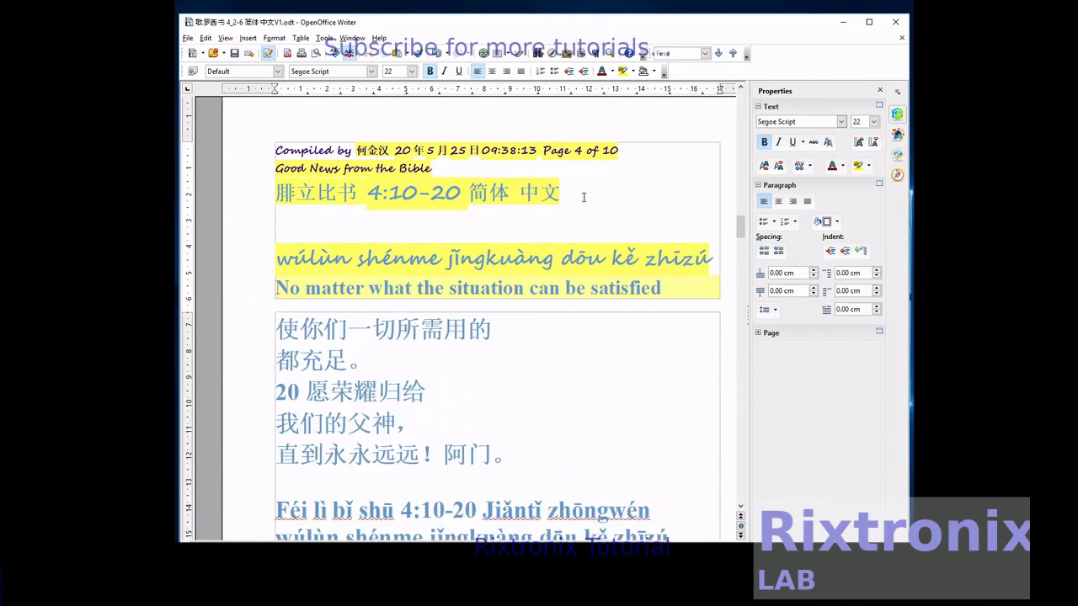
key("ctrl+v")
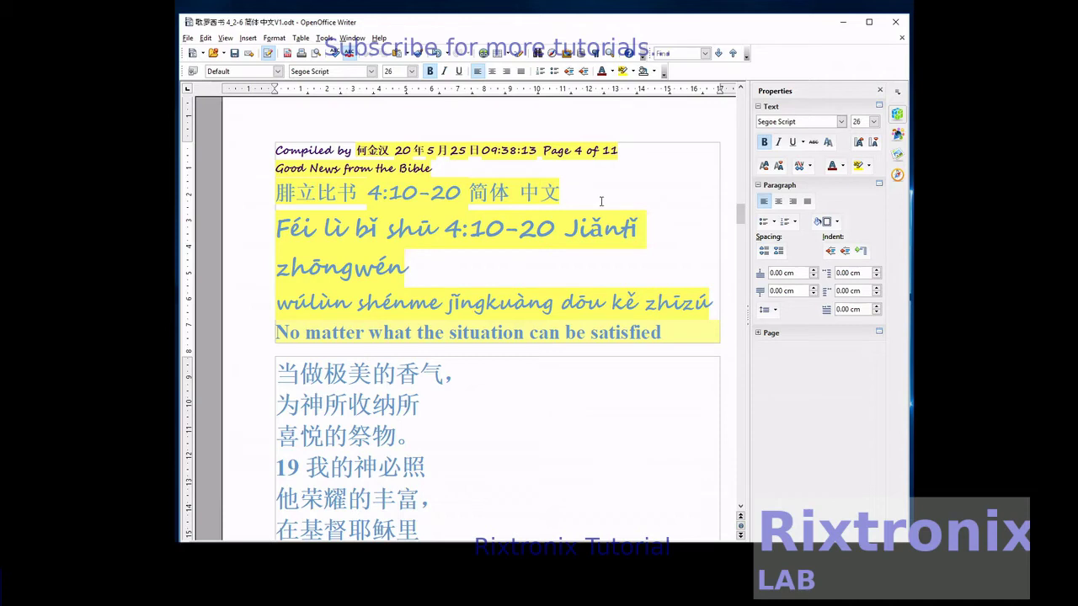
Set the font size of the pinyin title in the header to 22.
left_click_drag(456, 273, 271, 226)
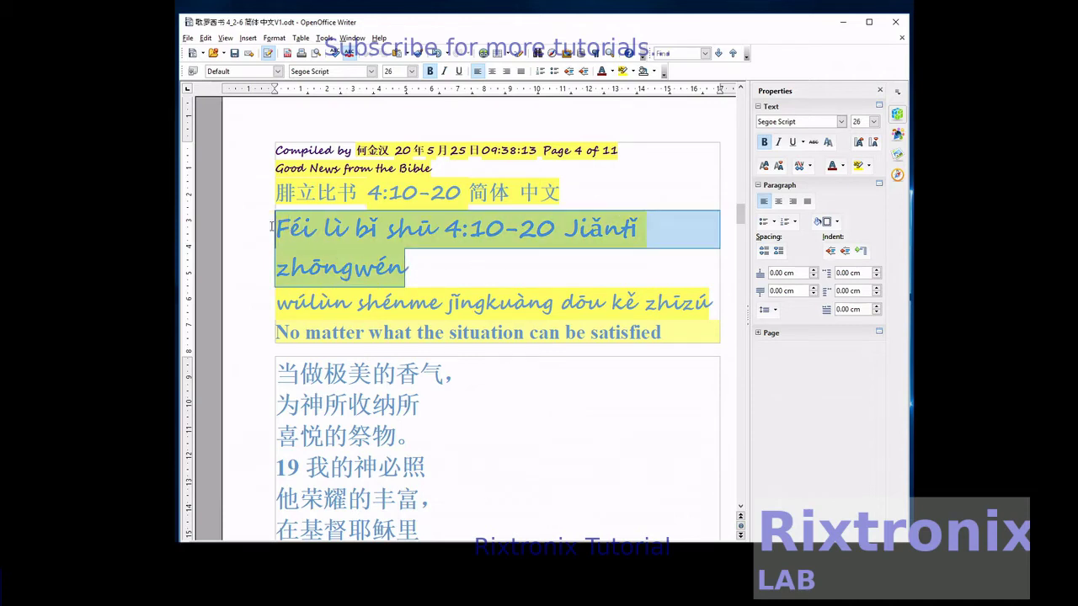
left_click(411, 71)
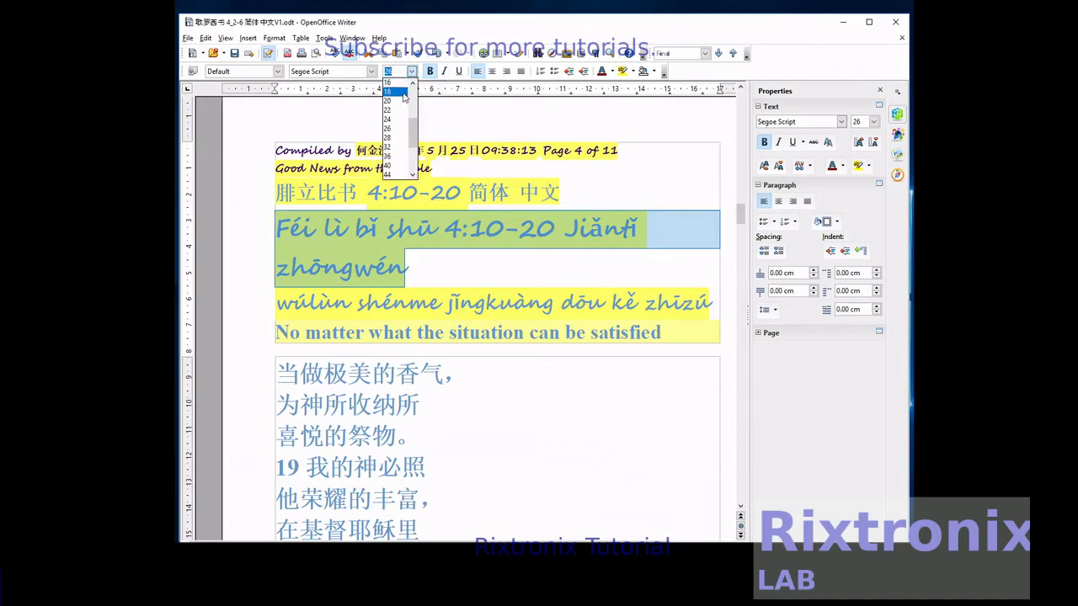
left_click(399, 111)
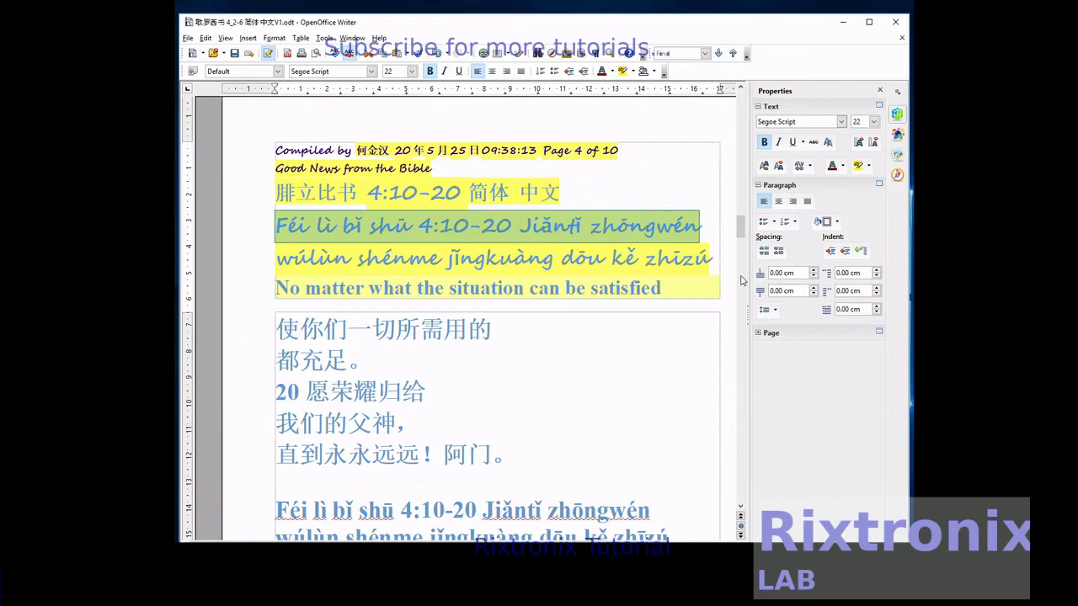
Copy the Chinese subtitle 无论什么景况都可知足 from the body onto a new header line below the pinyin title, and save the document.
scroll(736, 279, "up", 10)
scroll(736, 279, "up", 20)
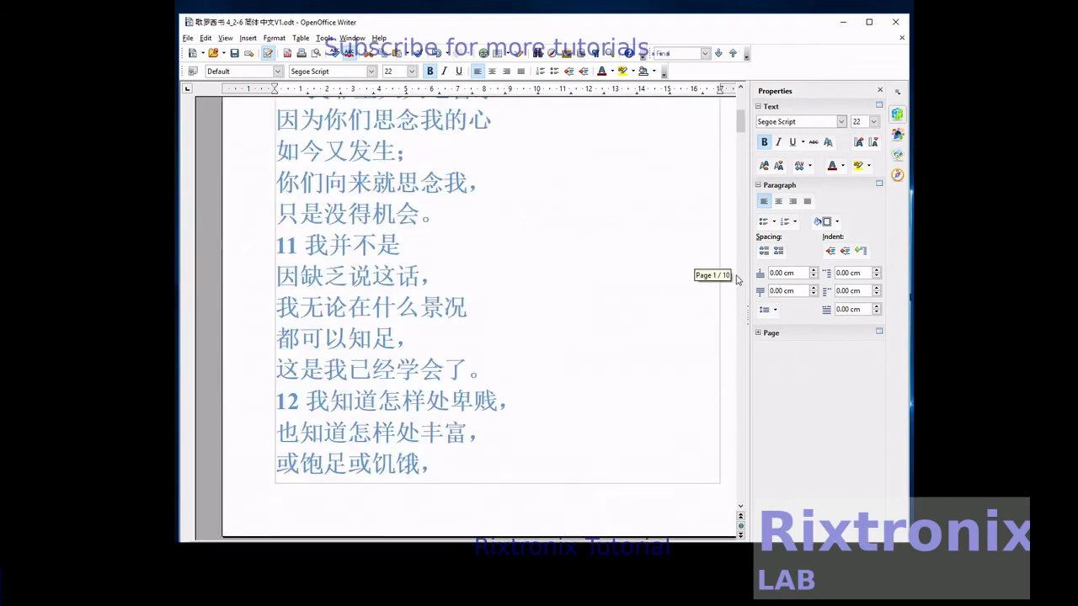
left_click_drag(518, 375, 282, 368)
key("ctrl+c")
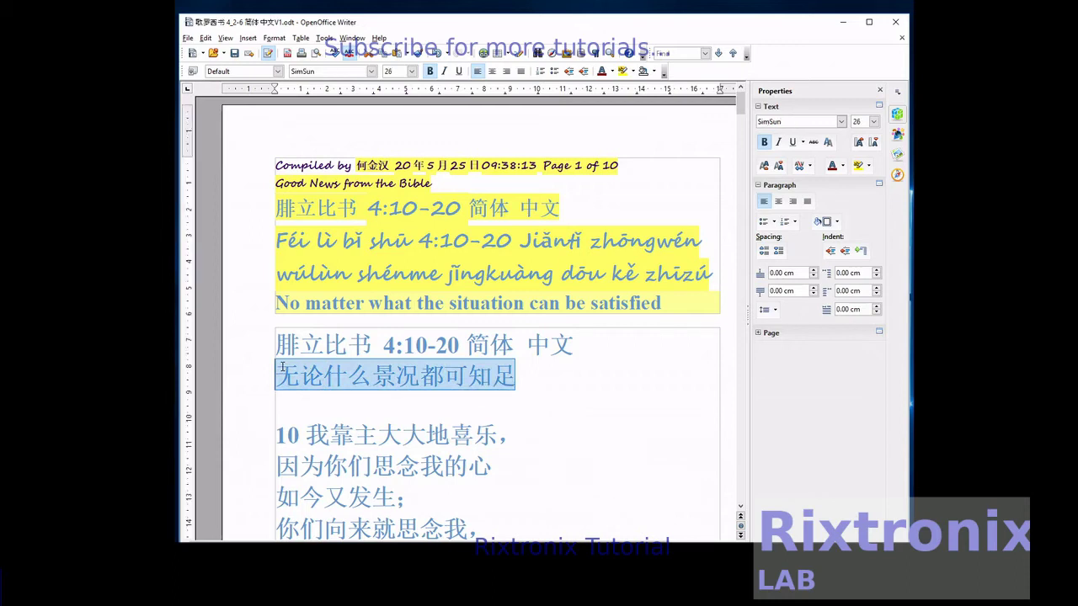
left_click(699, 240)
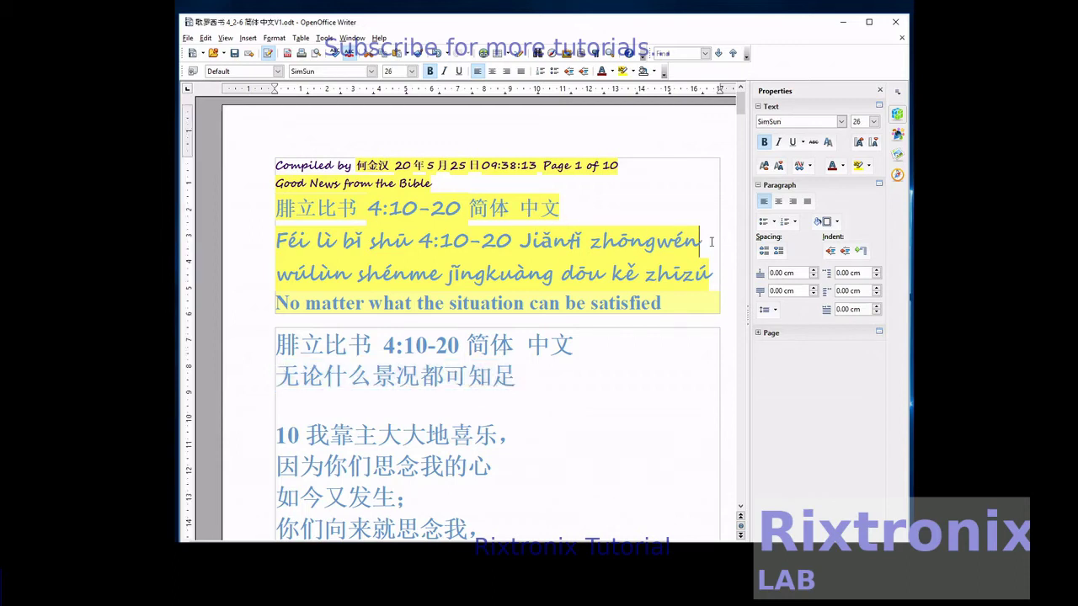
key("Return")
key("ctrl+v")
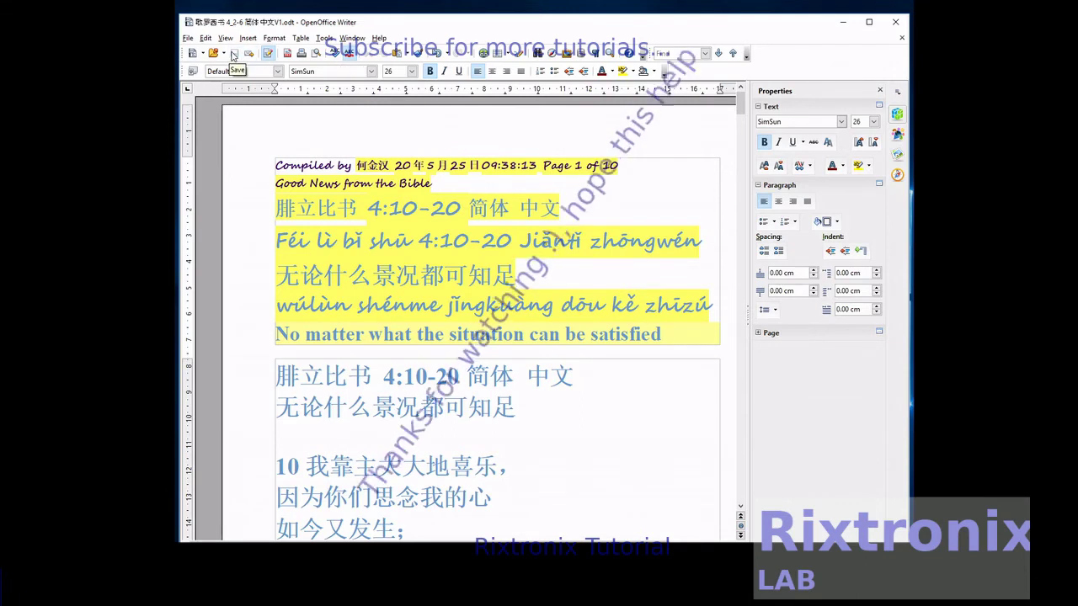
left_click(233, 55)
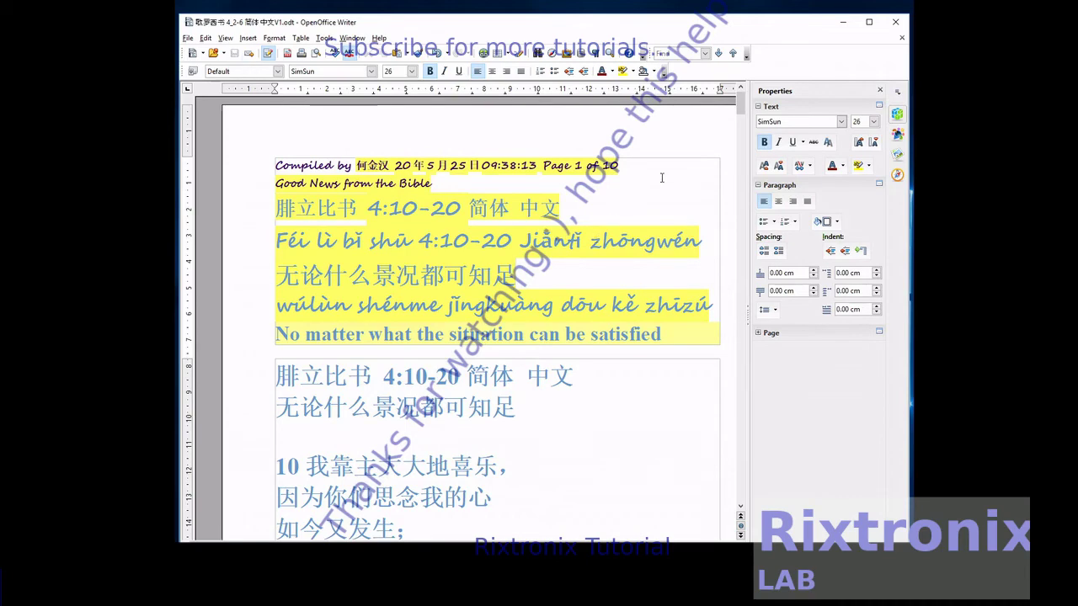
Copy the English title "Philippians 4: 10-20 Simplified Chinese" from the body onto a new header line below the pinyin title.
left_click_drag(741, 108, 754, 377)
left_click(702, 290)
key("shift+Home")
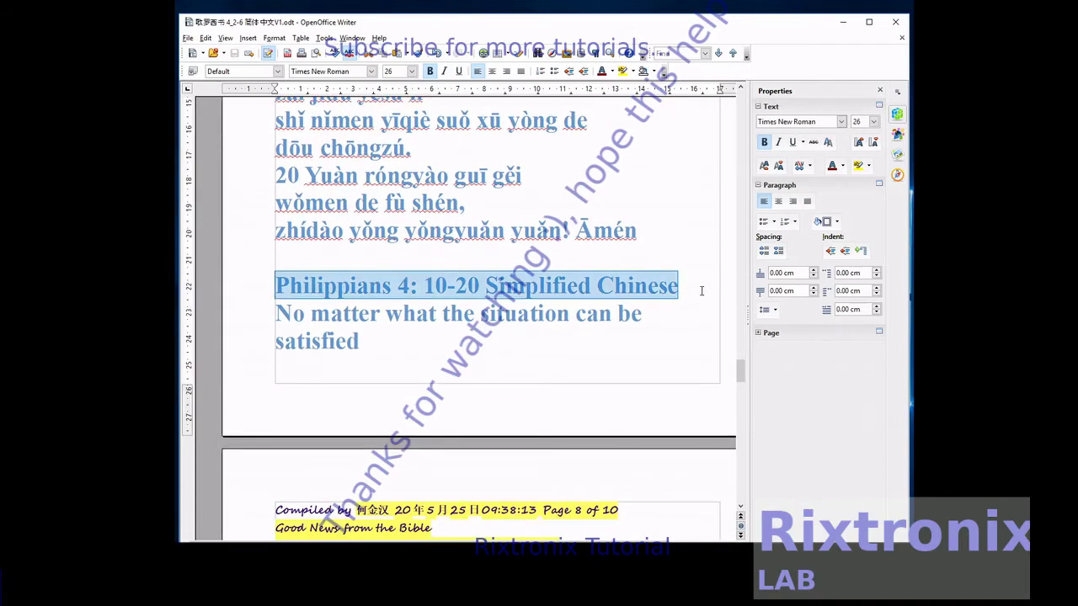
scroll(690, 286, "up", 15)
left_click(587, 284)
left_click(701, 311)
key("Return")
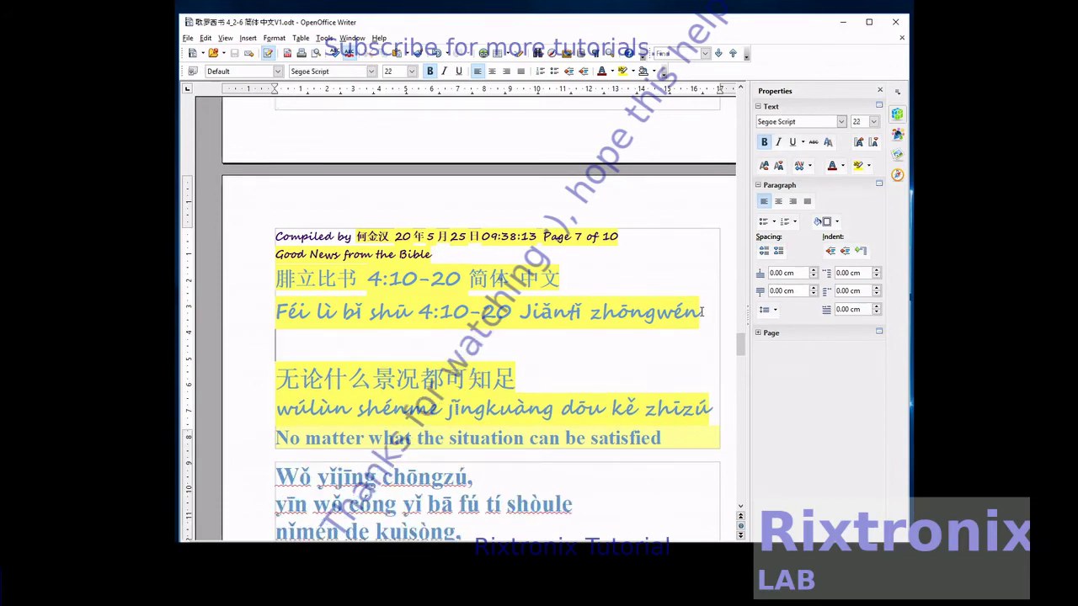
type("Philippians 4:10-20 Simplified Chinese")
Set the font size of the English title in the header to 20 so it fits on one line.
left_click_drag(386, 389, 276, 351)
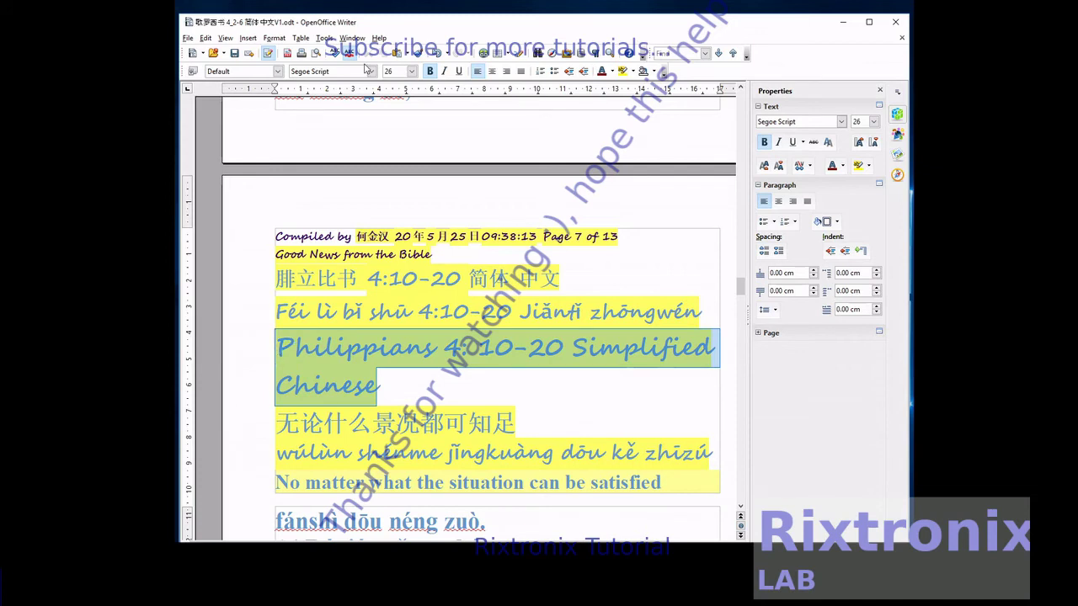
left_click(411, 71)
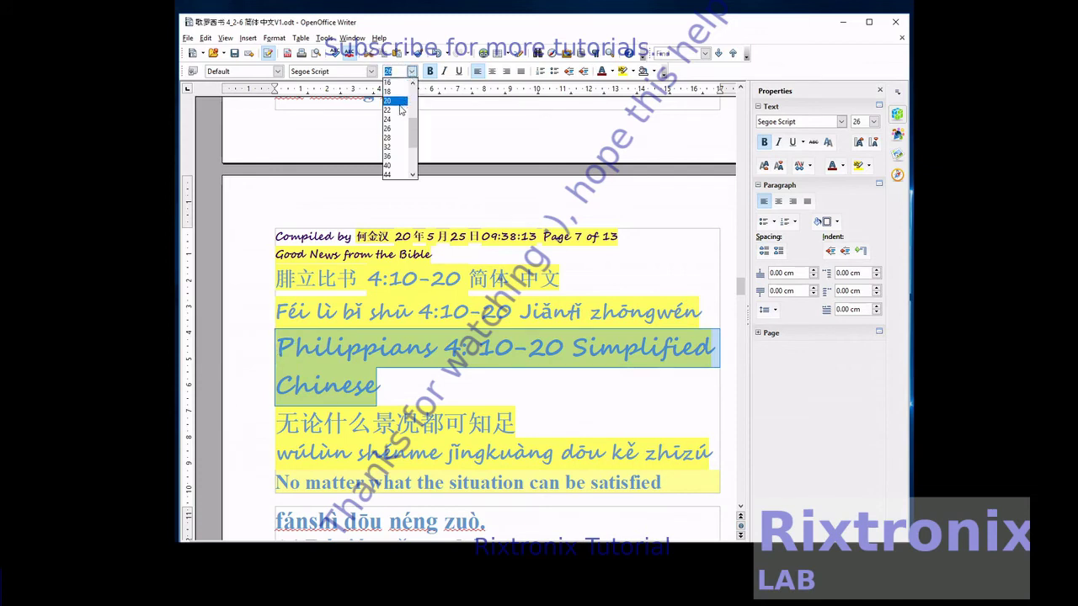
left_click(399, 112)
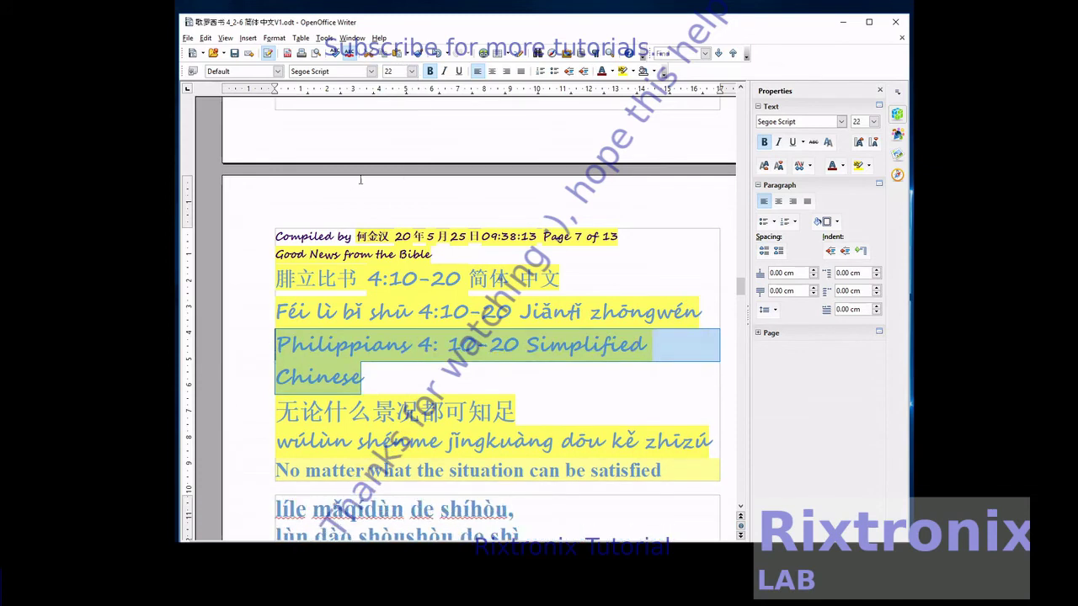
left_click(412, 71)
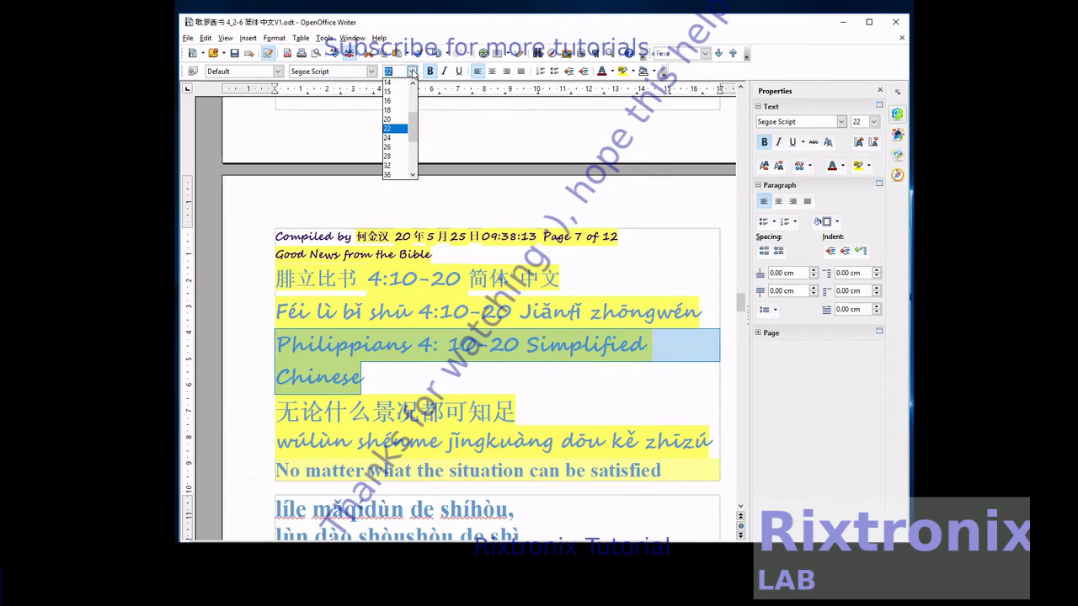
left_click(398, 118)
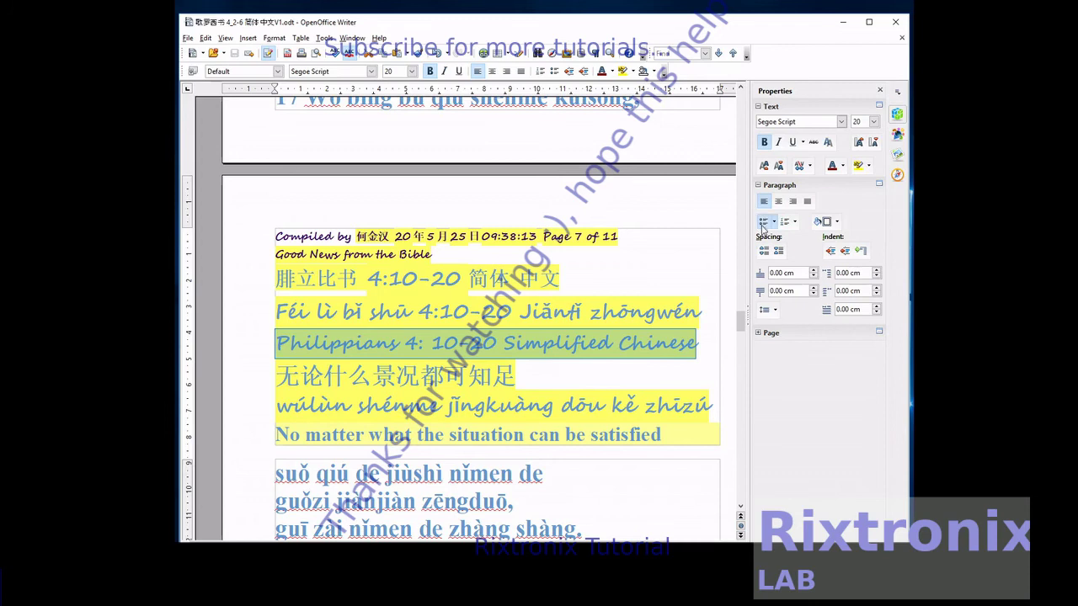
Set the font color of the whole Chinese body section, from the title 腓立比书 4:10-20 through verse 20, to red.
left_click_drag(740, 320, 738, 146)
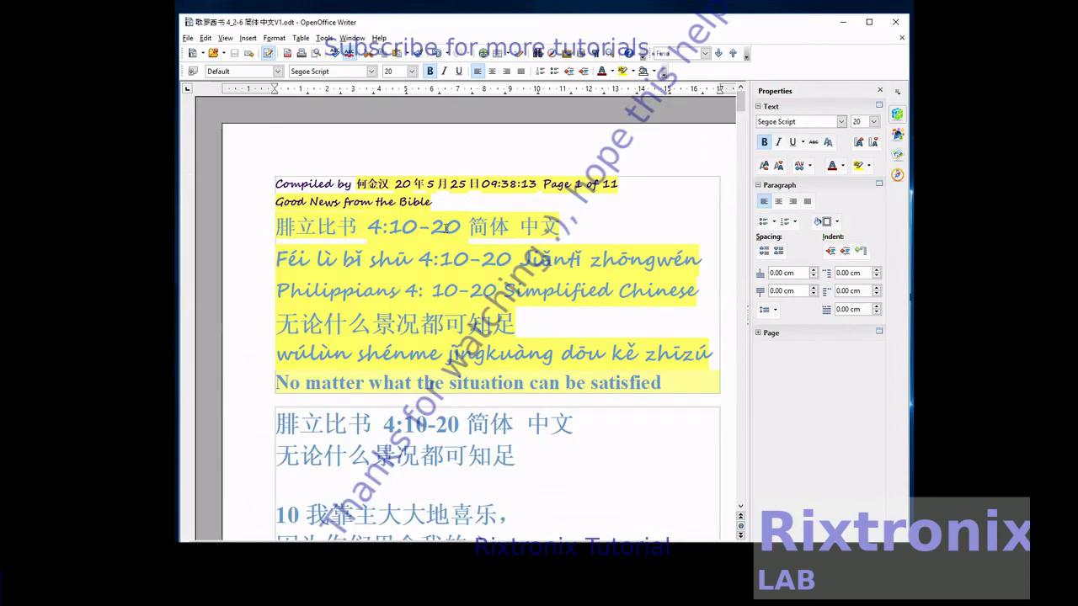
scroll(403, 254, "down", 3)
key("Home")
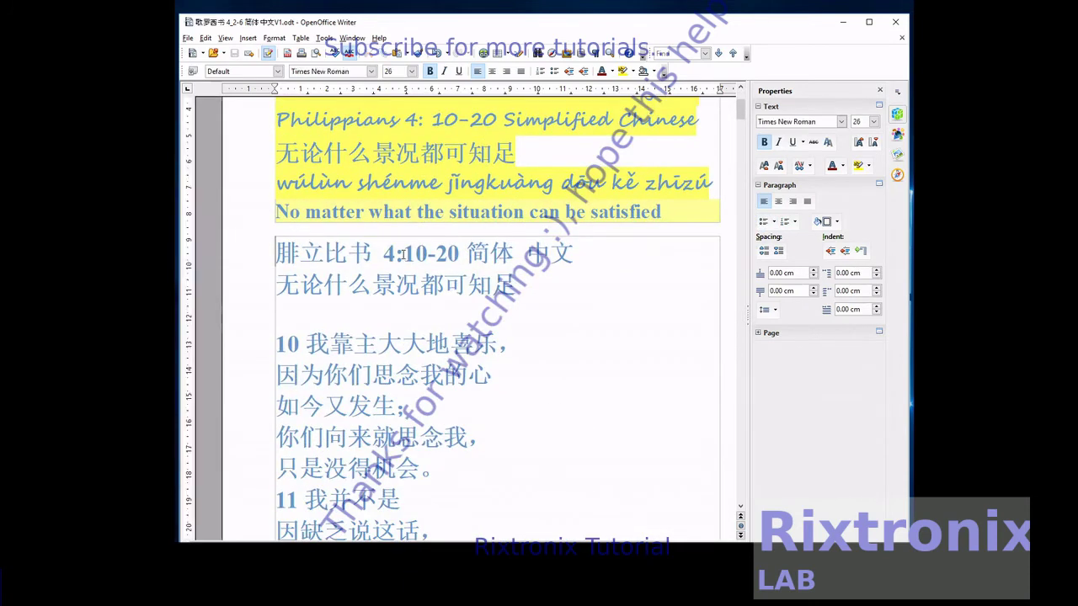
key("shift+Down")
key("shift+Down")
key("shift+Down")
key("shift+Down")
key("shift+Down")
key("shift+Down")
key("shift+Down")
key("shift+Down")
key("shift+Down")
key("shift+Down")
key("shift+Down")
key("shift+Down")
key("shift+Down")
key("shift+Down")
key("shift+Down")
key("shift+Down")
key("shift+Down")
key("shift+Down")
key("shift+Down")
key("shift+Down")
key("shift+Down")
key("shift+Down")
key("shift+Down")
key("shift+Down")
key("shift+Down")
key("shift+Down")
key("shift+Down")
key("shift+Down")
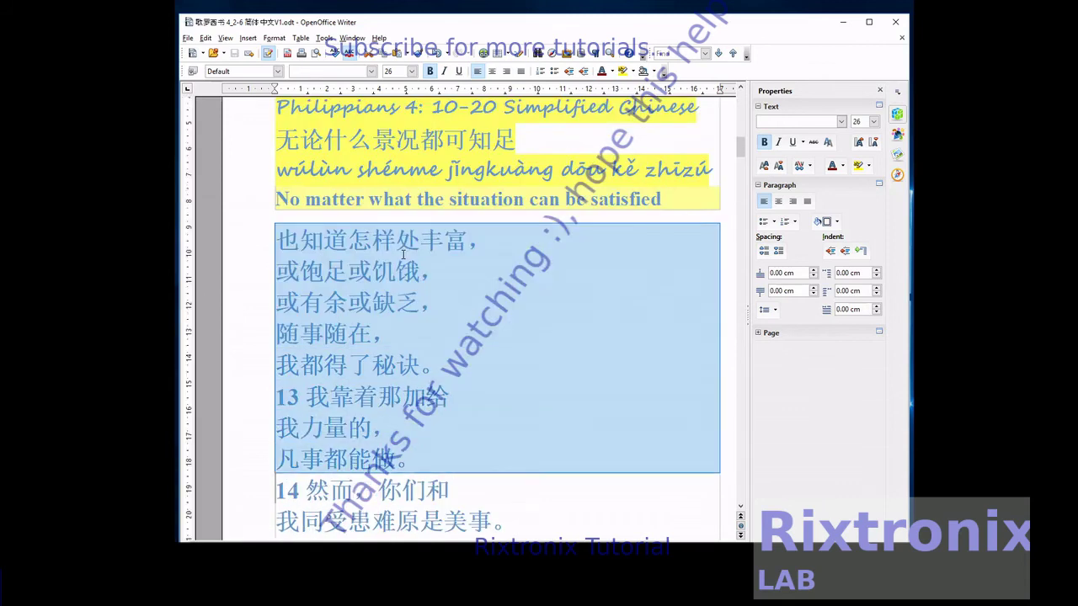
key("shift+Down")
key("shift+Down")
key("shift+Down")
key("shift+Down")
key("shift+Down")
key("shift+Down")
key("shift+Down")
key("shift+Down")
key("shift+Down")
key("shift+Down")
key("shift+Down")
key("shift+Down")
key("shift+Down")
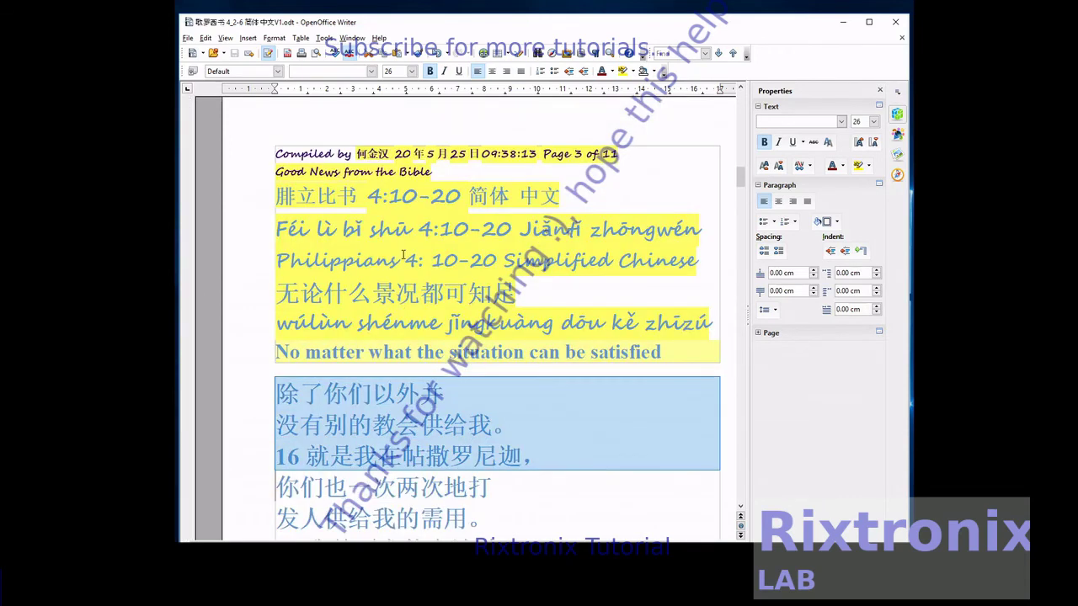
key("shift+Down")
key("shift+Down")
key("shift+Down")
key("shift+Down")
key("shift+Down")
key("shift+Down")
key("shift+Down")
key("shift+Down")
key("shift+Down")
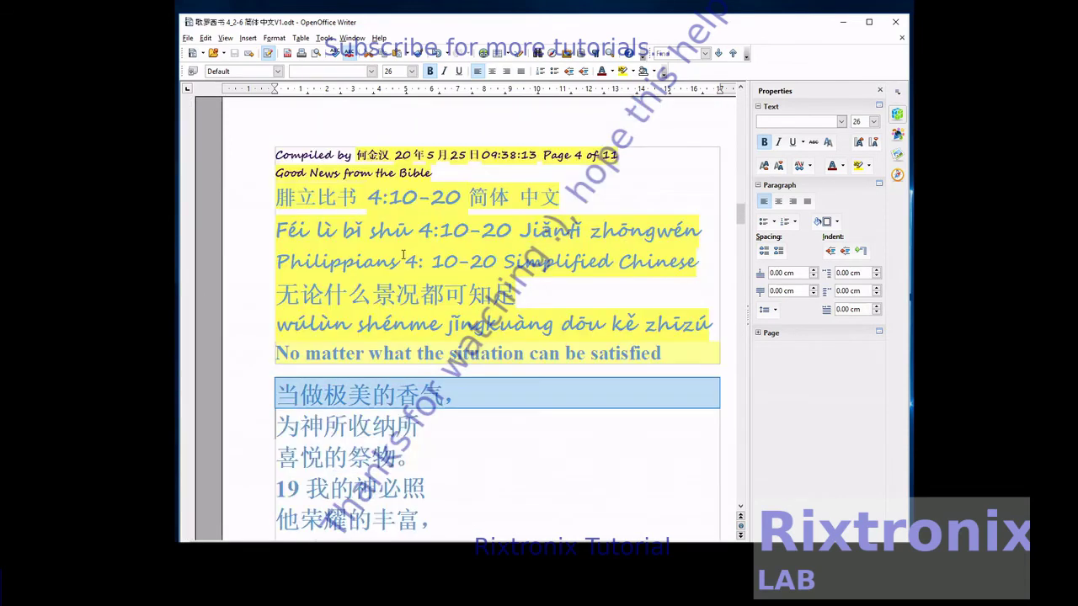
key("shift+Down")
key("shift+Down")
key("shift+Down")
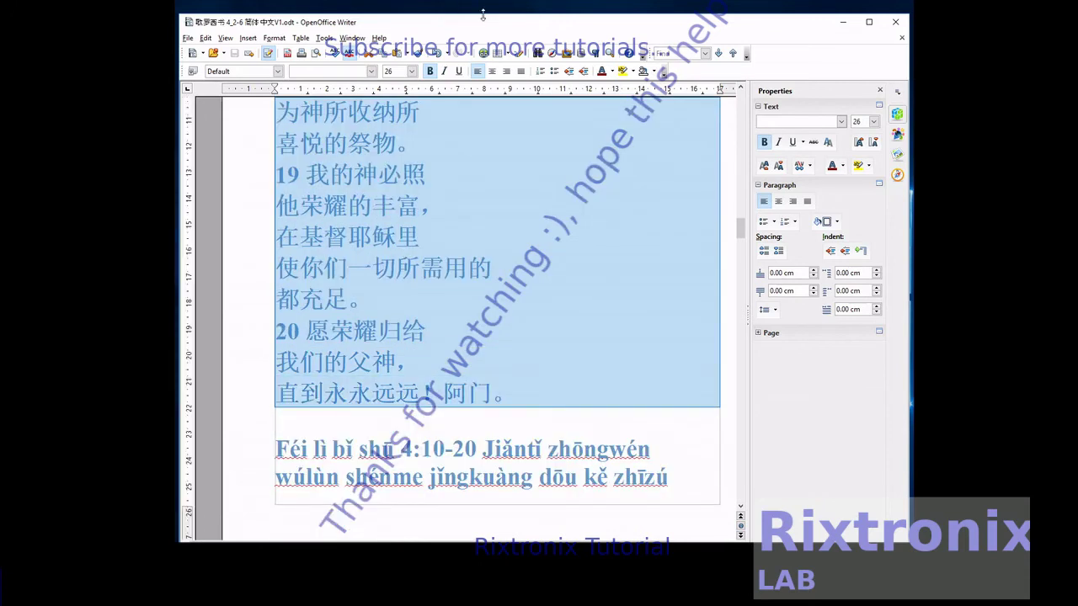
left_click(612, 71)
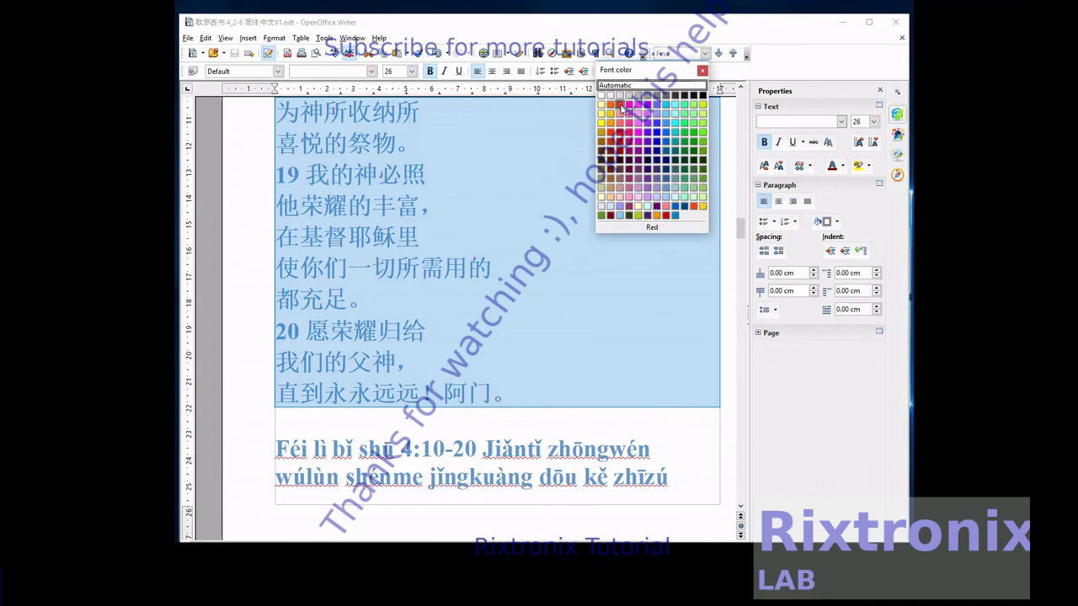
left_click(620, 114)
scroll(478, 313, "down", 3)
Set the font color of the whole pinyin body section, from its title through verse 20, to blue, and save the document.
left_click(414, 344)
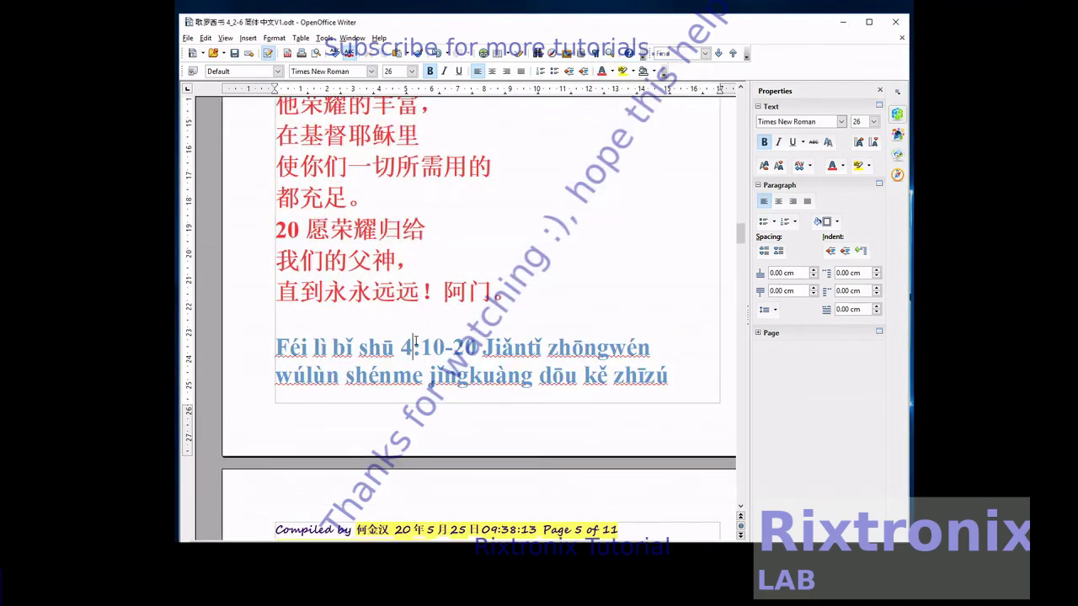
key("shift+Down")
key("shift+Down")
key("shift+Down")
key("shift+Down")
key("shift+Down")
key("shift+Down")
key("shift+Down")
key("shift+Down")
key("shift+Down")
key("shift+Down")
key("shift+Down")
key("shift+Down")
key("shift+Down")
key("shift+Down")
key("shift+Down")
key("shift+Down")
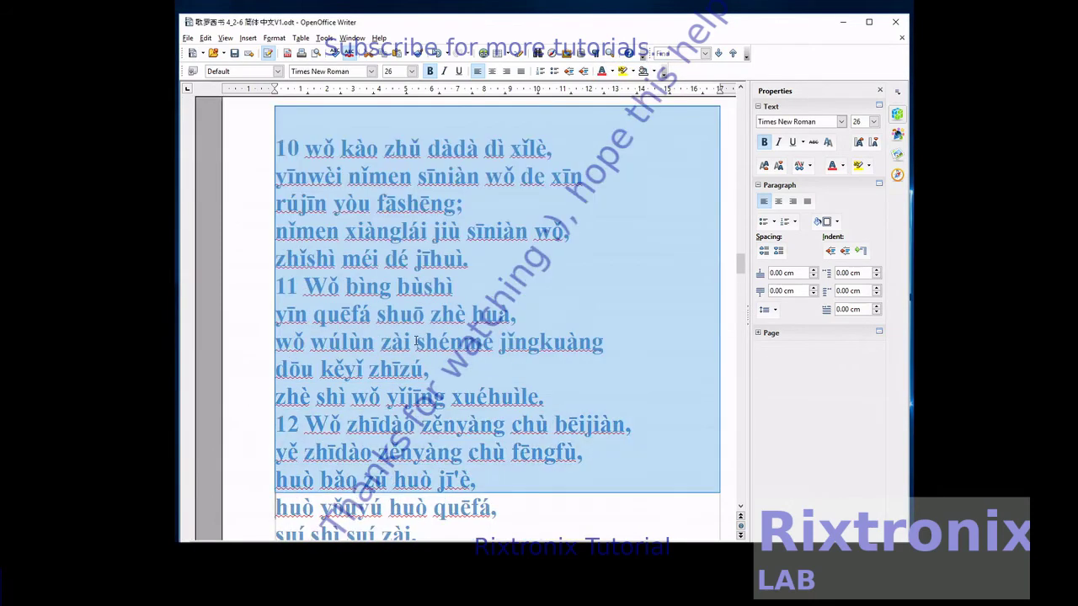
key("shift+Down")
key("shift+Down")
key("shift+Down")
key("shift+Down")
key("shift+Down")
key("shift+Down")
key("shift+Down")
key("shift+Down")
key("shift+Down")
key("shift+Down")
key("shift+Down")
key("shift+Down")
key("shift+Down")
key("shift+Down")
key("shift+Down")
key("shift+Down")
key("shift+Down")
key("shift+Down")
key("shift+Down")
key("shift+Down")
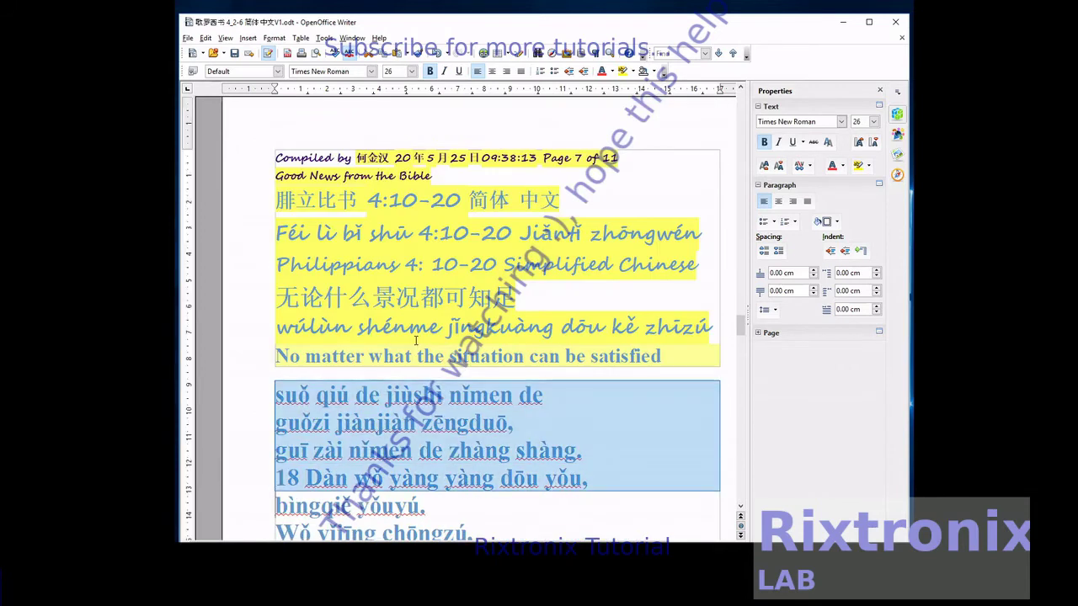
key("shift+Down")
key("shift+Down")
key("shift+Down")
key("shift+Down")
key("shift+Down")
key("shift+Down")
key("shift+Down")
key("shift+Down")
key("shift+Down")
key("shift+Down")
key("shift+Down")
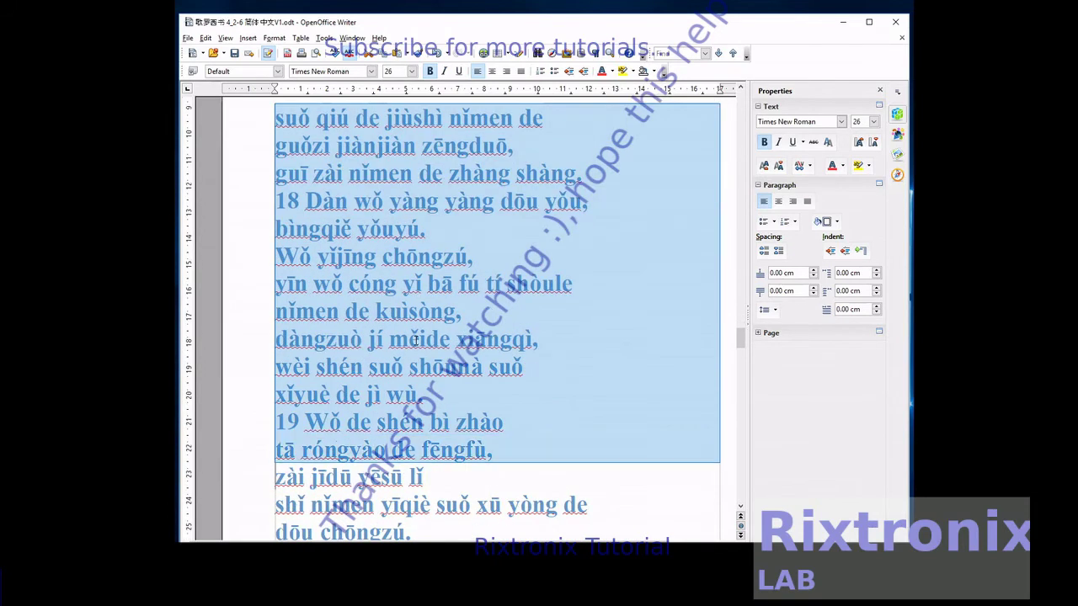
key("shift+Up")
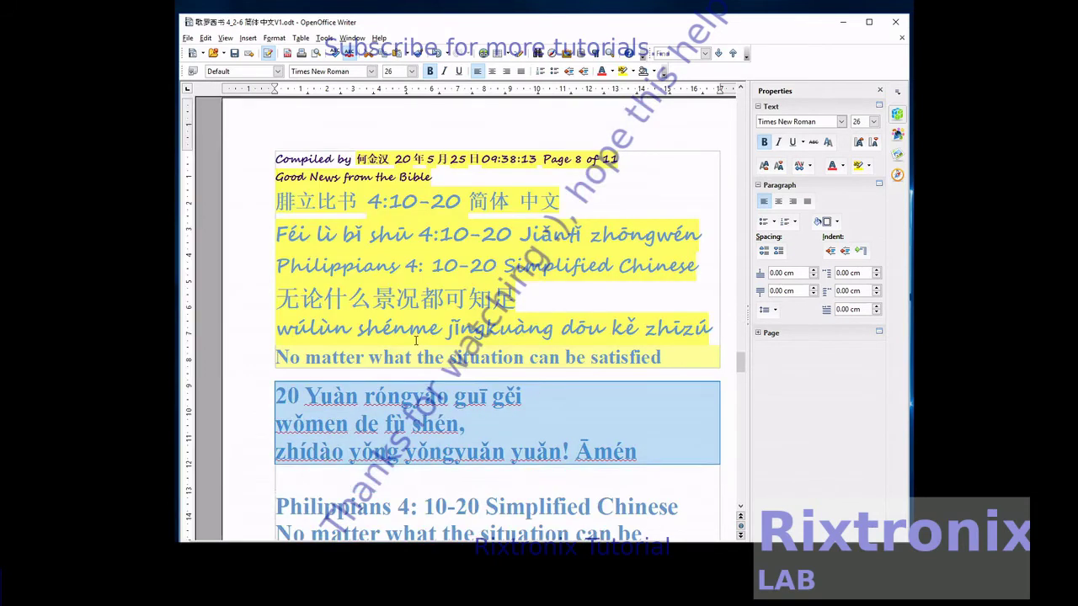
left_click(611, 72)
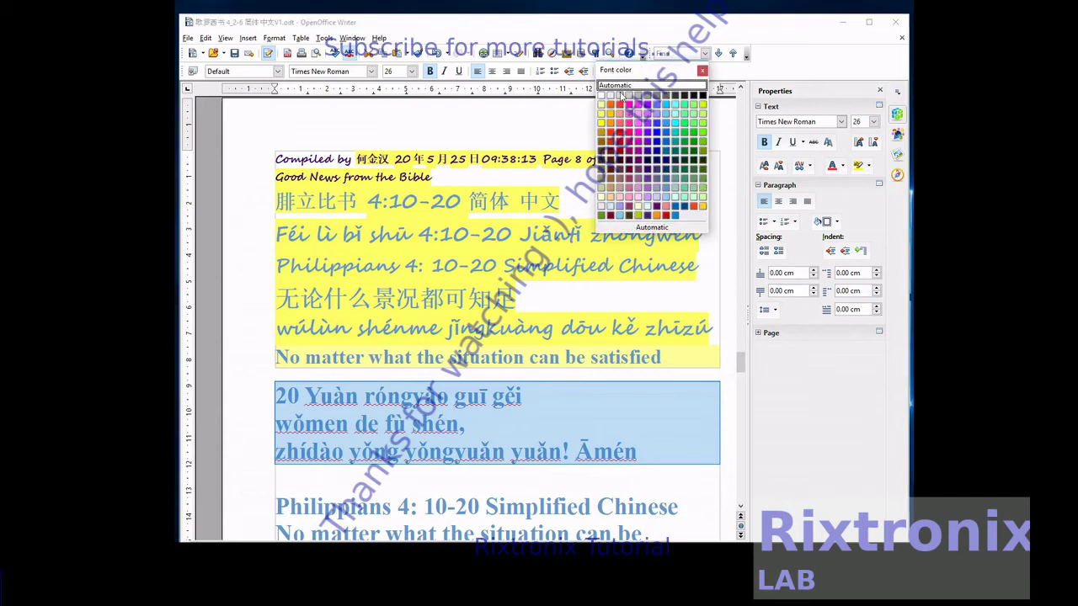
left_click(656, 133)
scroll(497, 381, "down", 1)
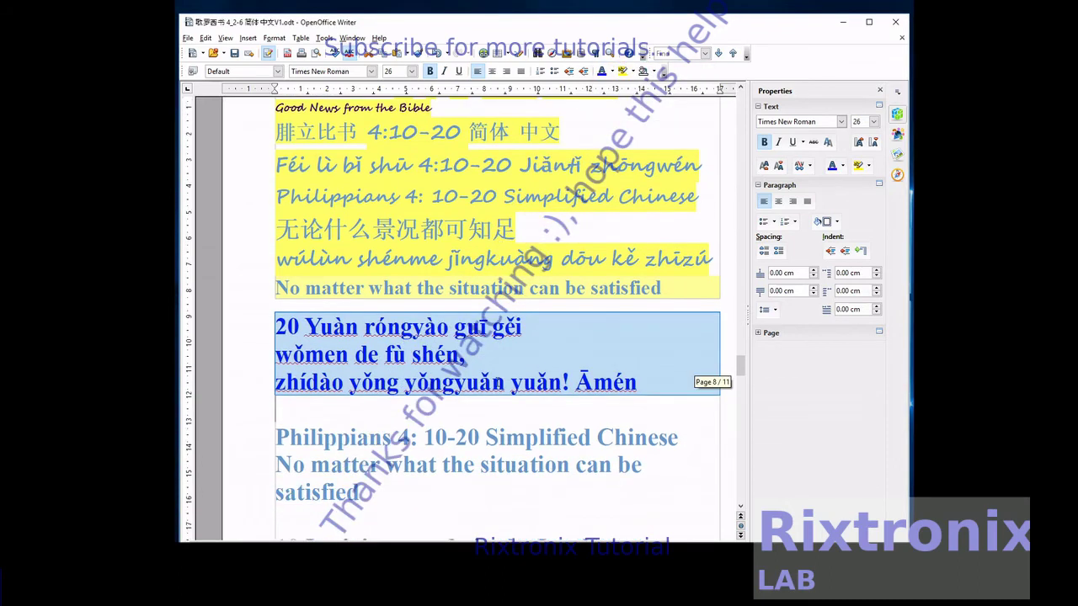
left_click(485, 424)
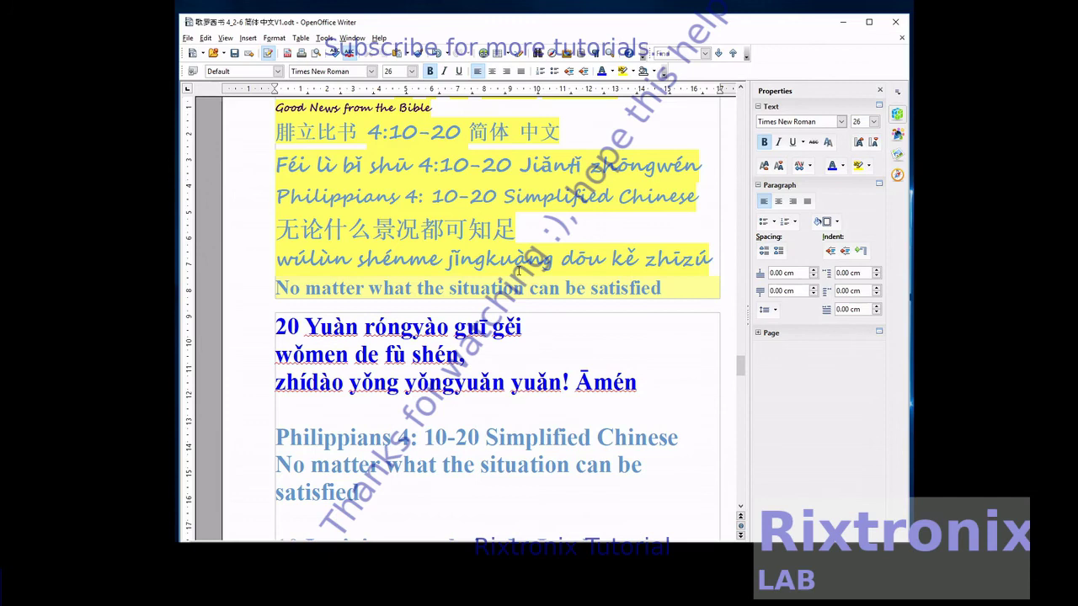
scroll(518, 271, "up", 2)
left_click(236, 60)
Copy the blue pinyin title and subtitle lines that follow verse 20 of the Chinese section.
scroll(486, 228, "up", 12)
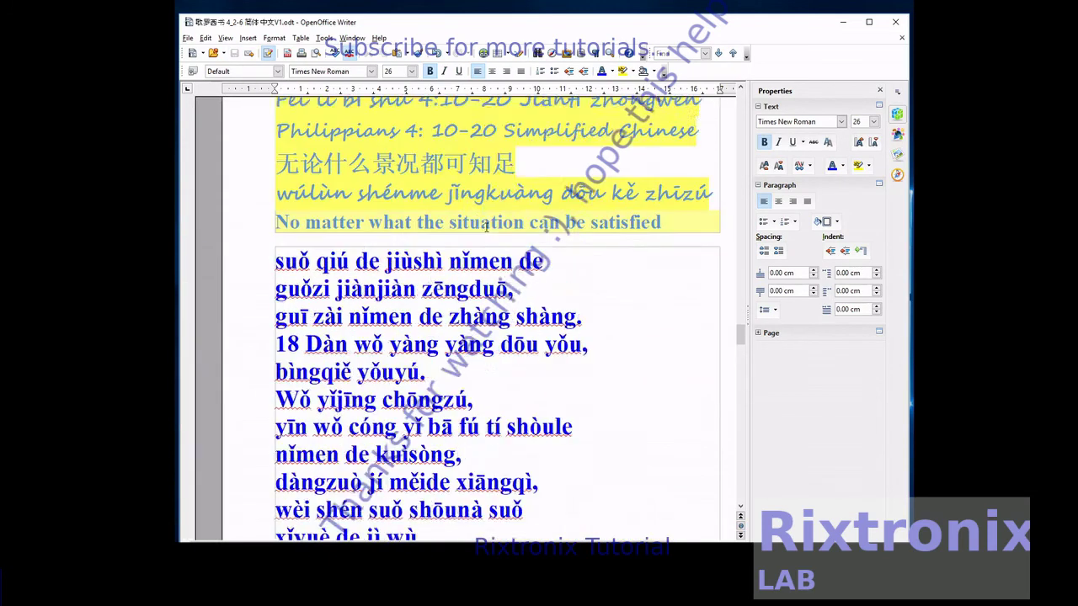
scroll(486, 228, "up", 2)
scroll(485, 227, "up", 20)
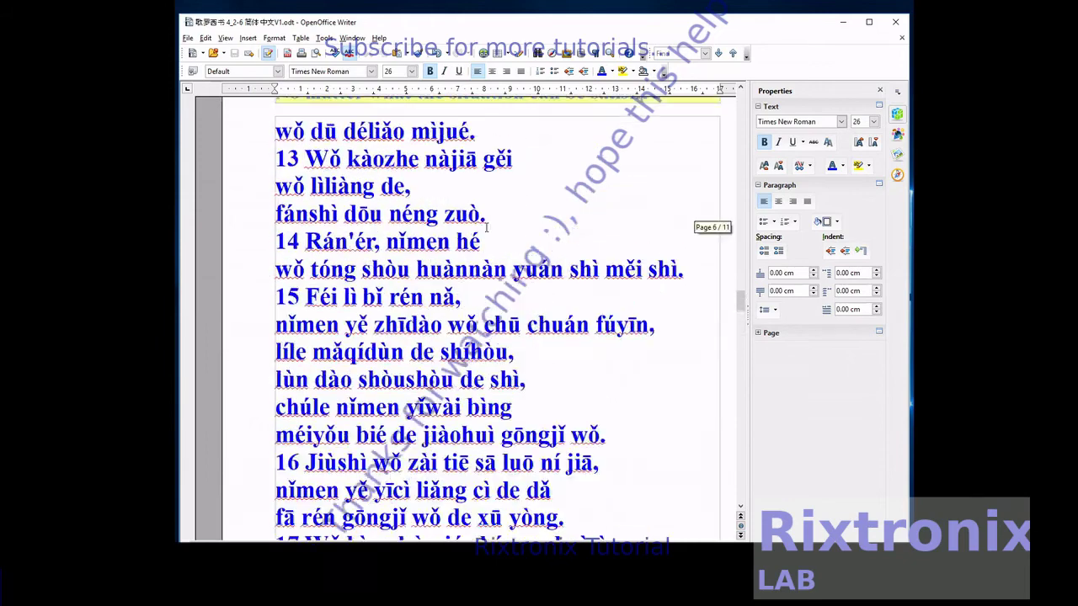
scroll(486, 227, "up", 20)
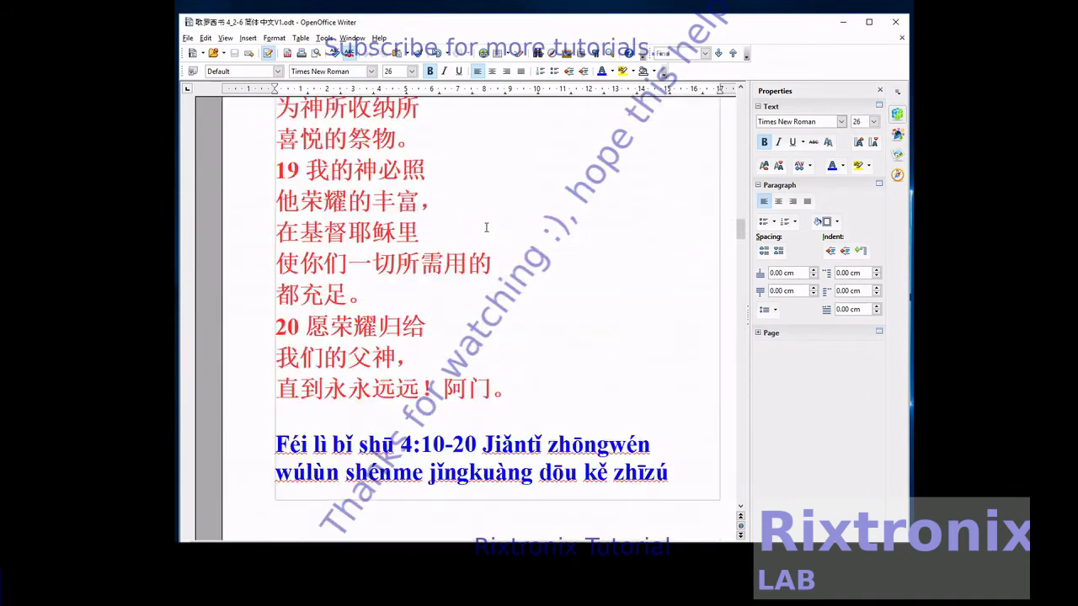
scroll(486, 227, "up", 15)
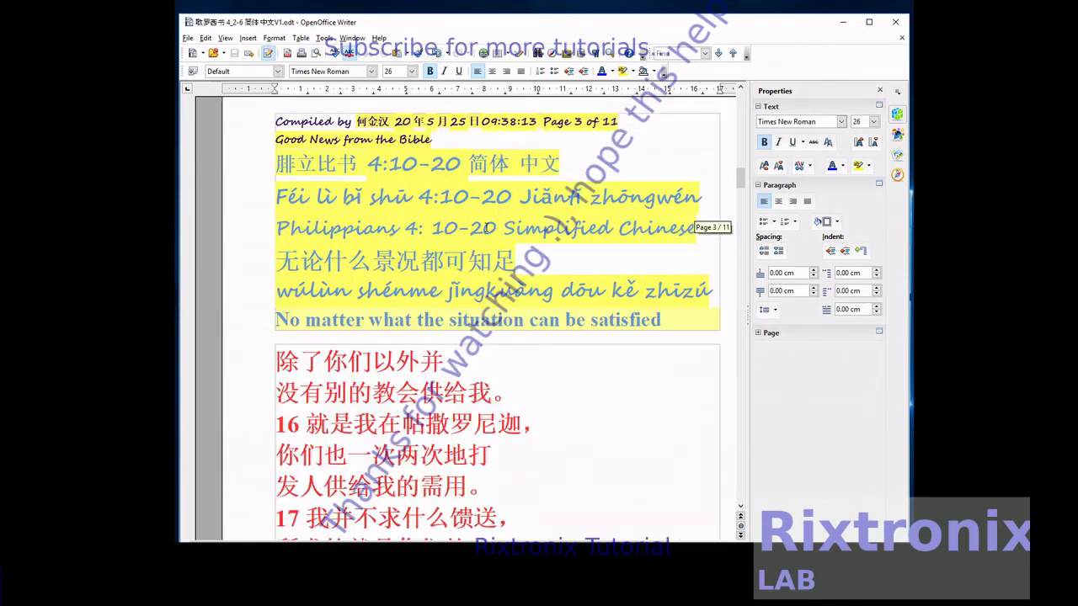
scroll(486, 227, "up", 10)
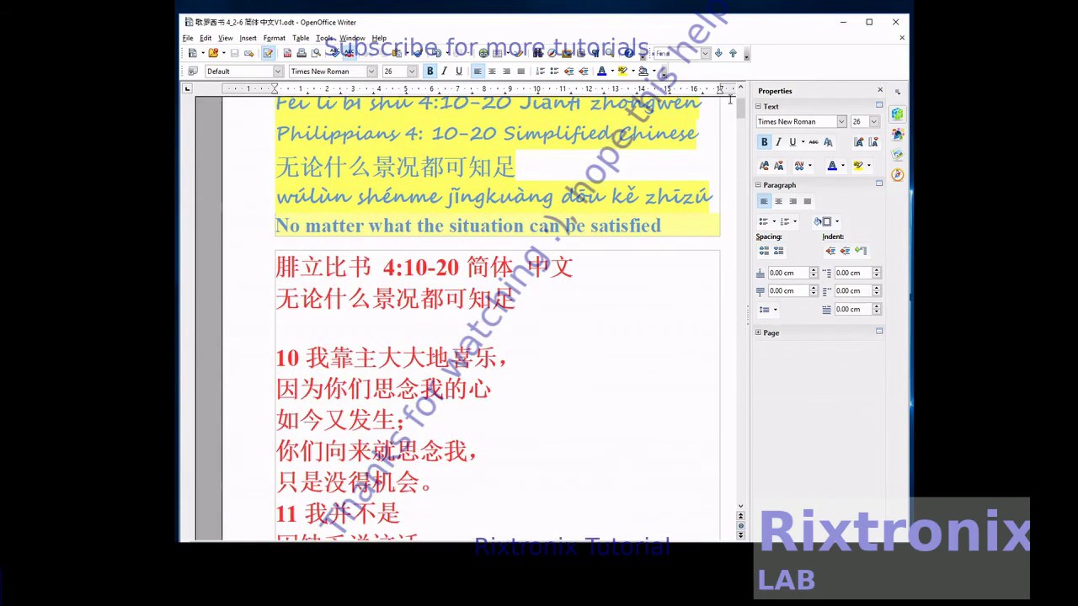
left_click_drag(741, 107, 740, 229)
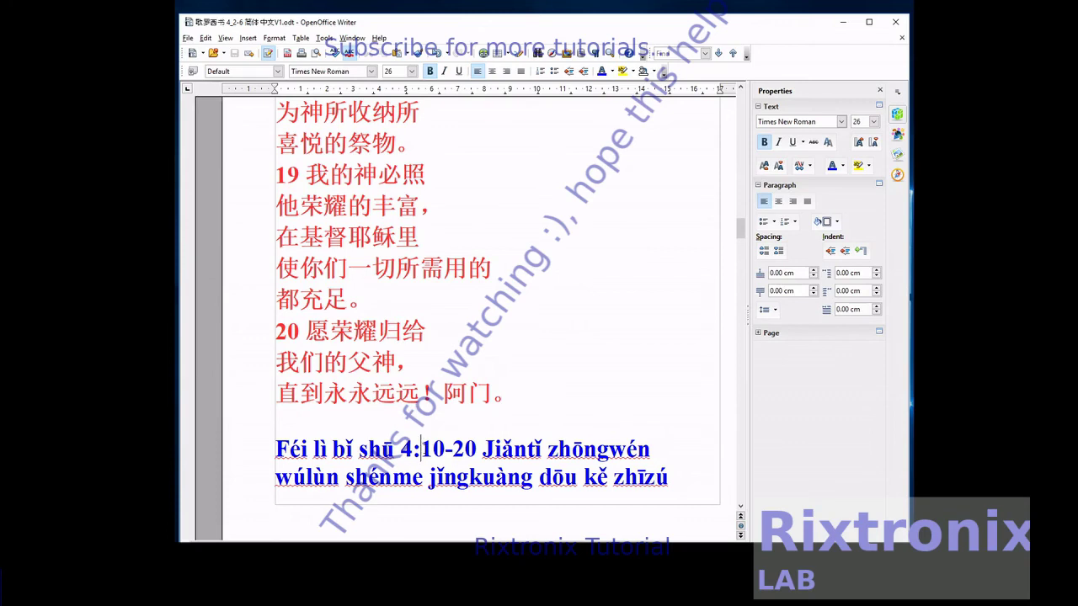
key("shift+Down")
key("shift+Down")
key("ctrl+c")
key("Delete")
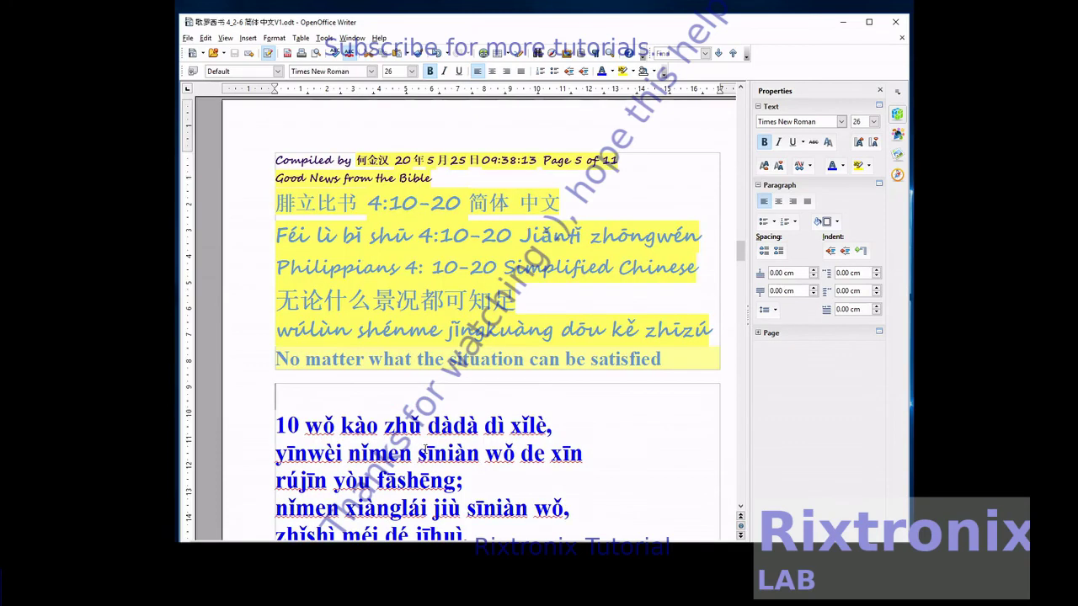
key("ctrl+z")
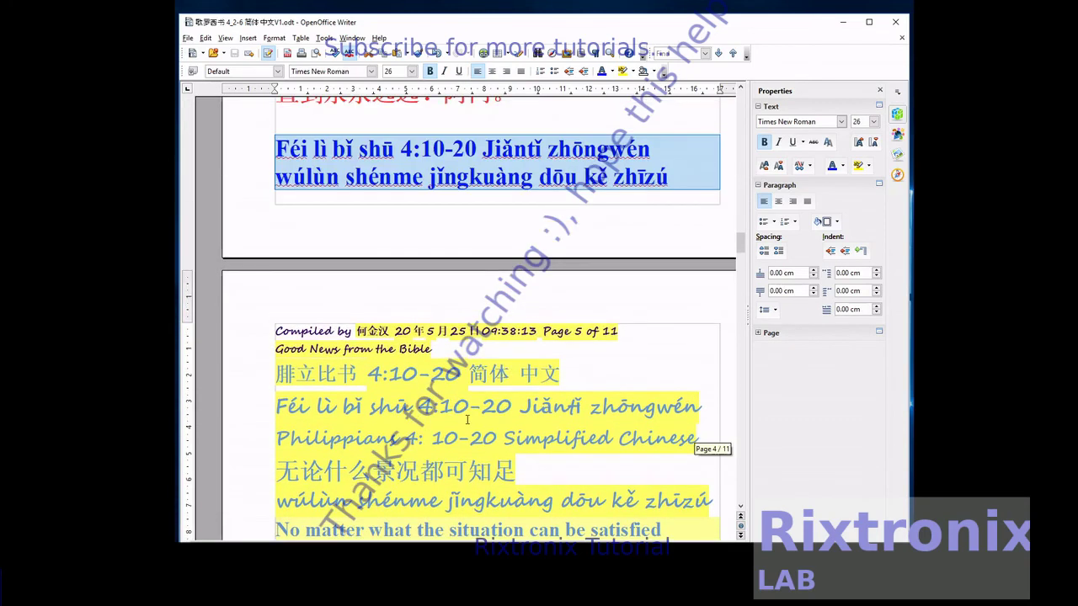
key("ctrl+z")
Paste the copied pinyin title and subtitle on a new line below the Chinese subtitle 无论什么景况都可知足 in the page 1 body.
left_click_drag(744, 244, 742, 100)
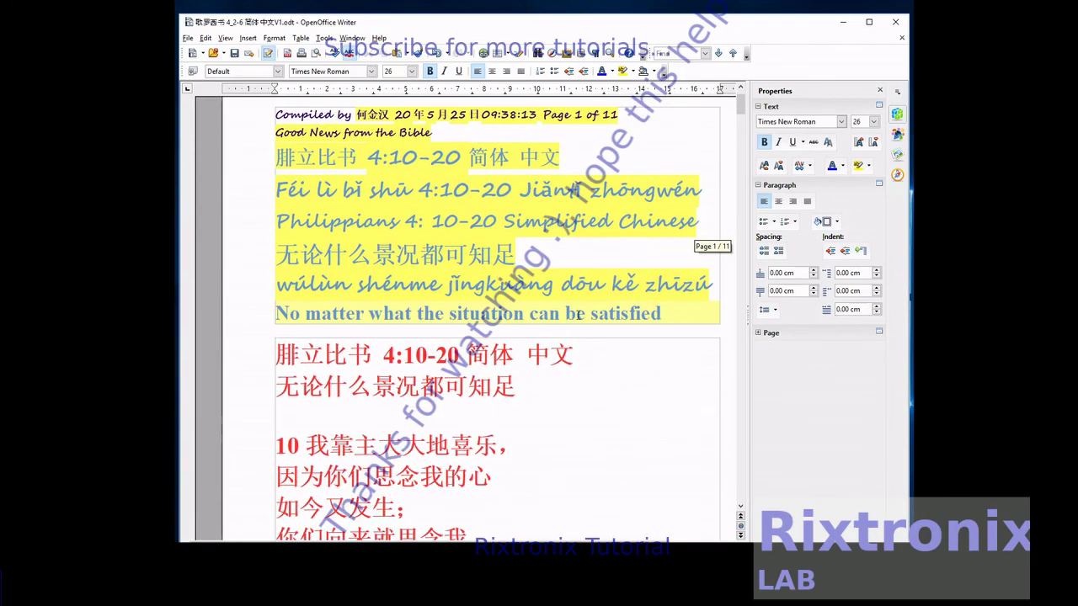
left_click(558, 388)
key("Return")
key("ctrl+v")
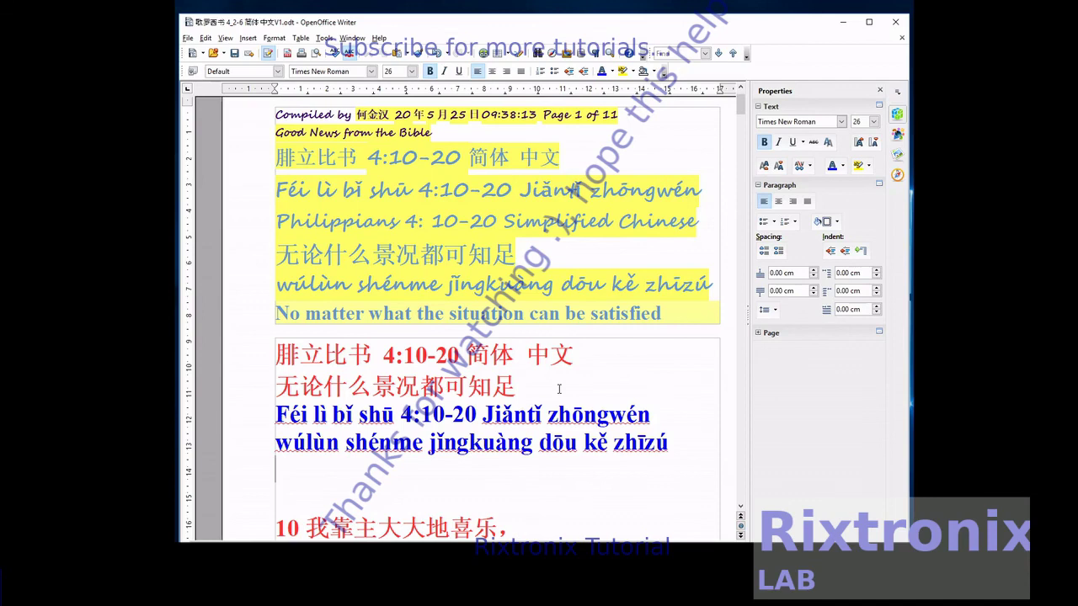
Move the pasted pinyin title onto its own line between the Chinese title and Chinese subtitle, and remove the blank line left behind.
key("shift+End")
key("ctrl+c")
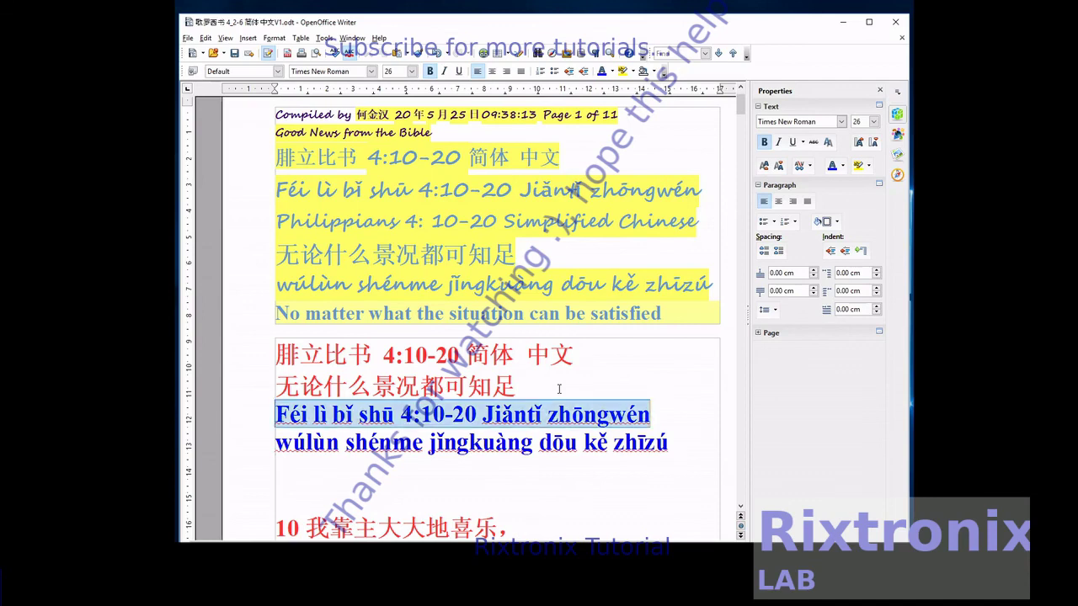
key("Delete")
key("End")
key("Return")
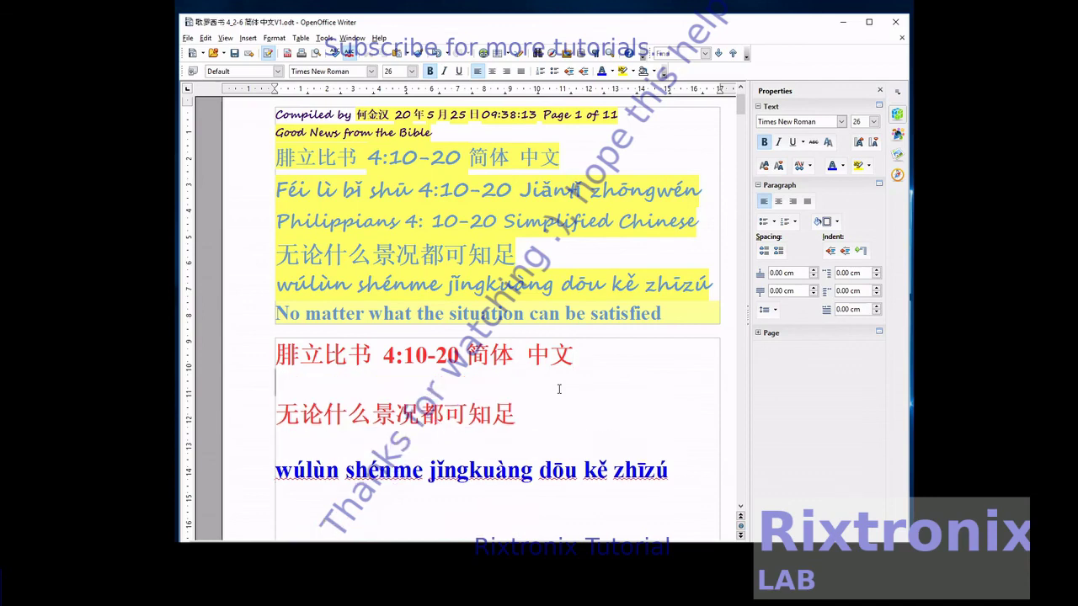
key("ctrl+v")
key("Down")
key("Down")
key("Delete")
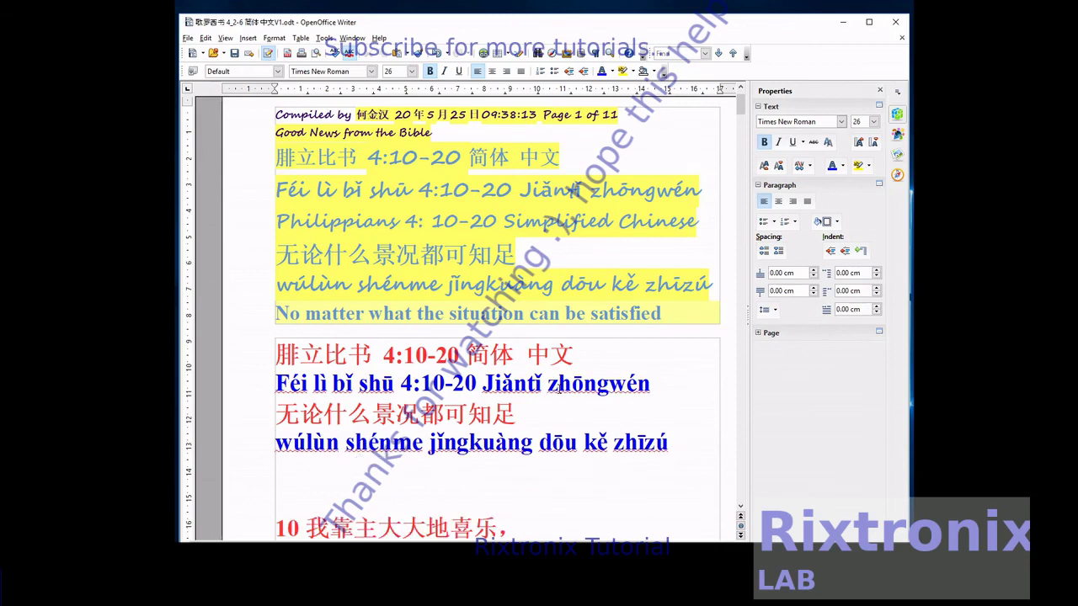